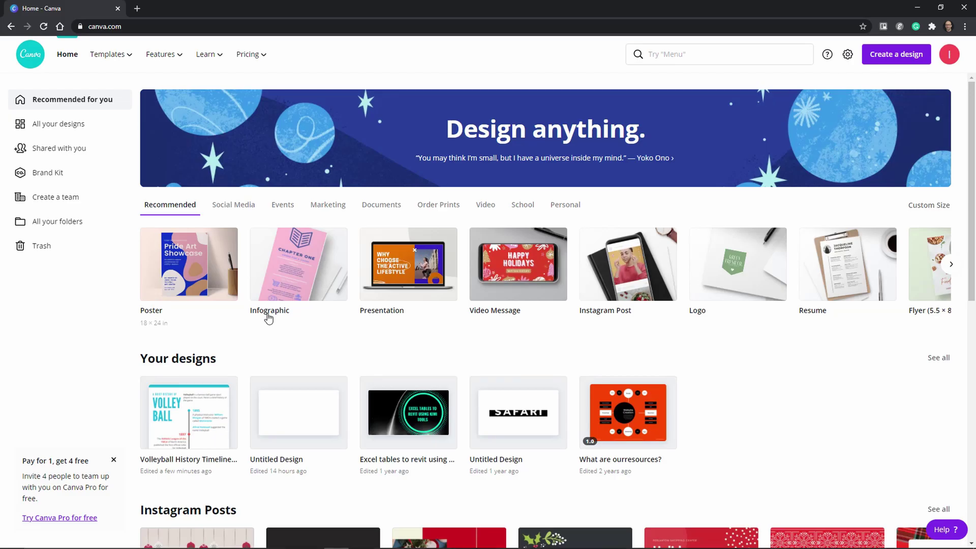
- Browse the Documents, Video and Personal design categories on the Canva home page
{"action": "left_click", "coordinate": [381, 205]}
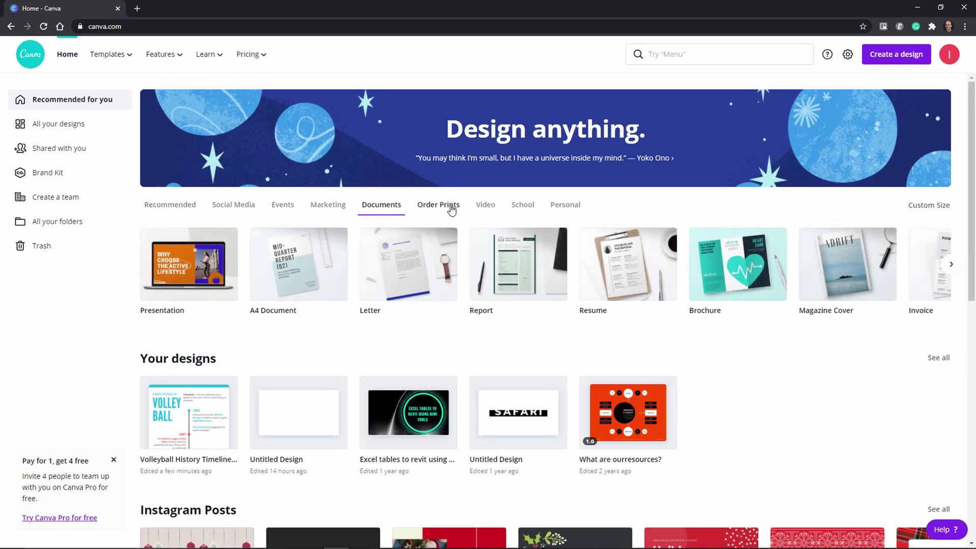
{"action": "left_click", "coordinate": [485, 207]}
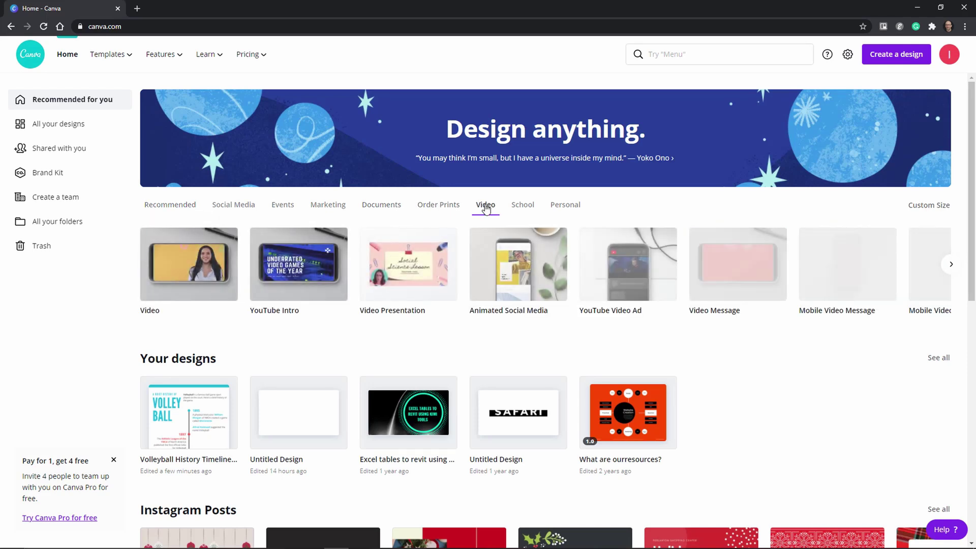
{"action": "left_click", "coordinate": [565, 206]}
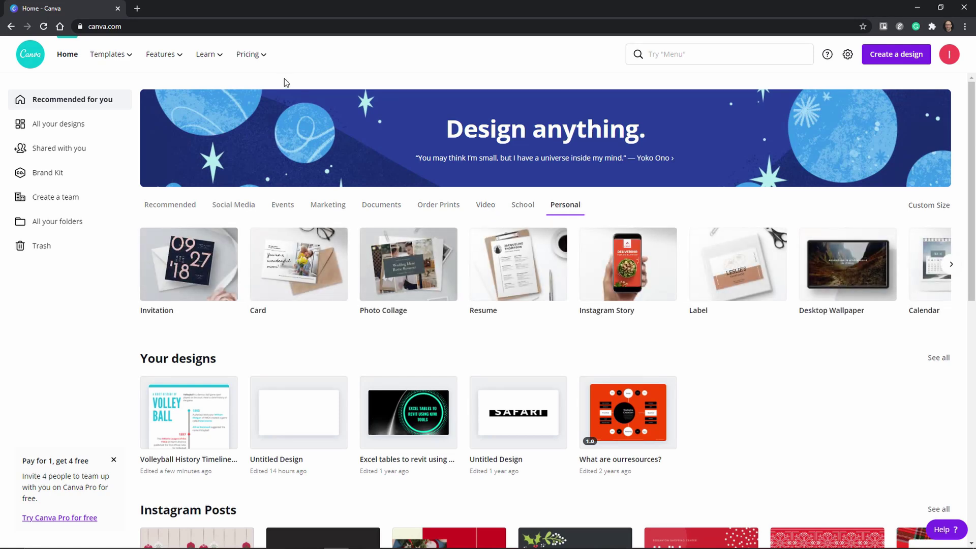
- Start a new design from the Volleyball History Timeline infographic template
{"action": "mouse_move", "coordinate": [125, 57]}
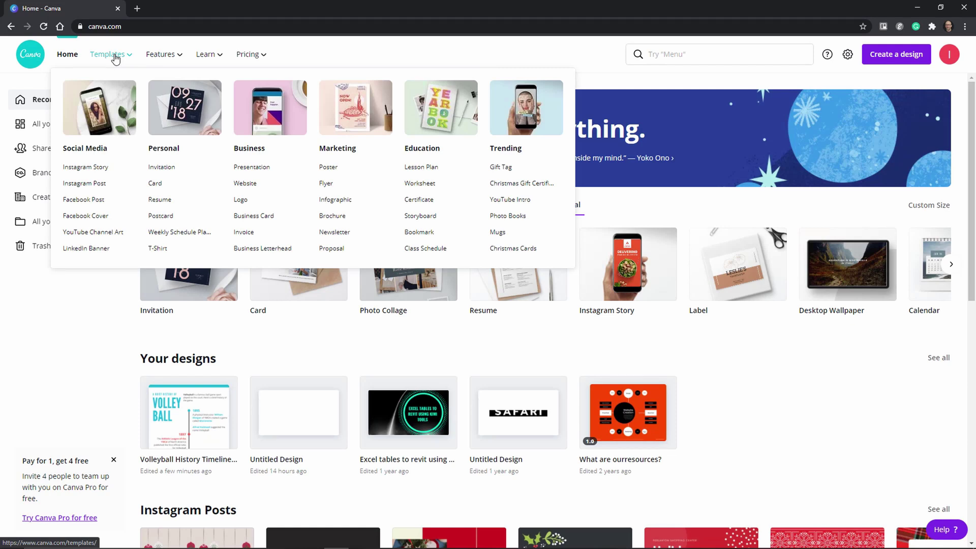
{"action": "left_click", "coordinate": [338, 204]}
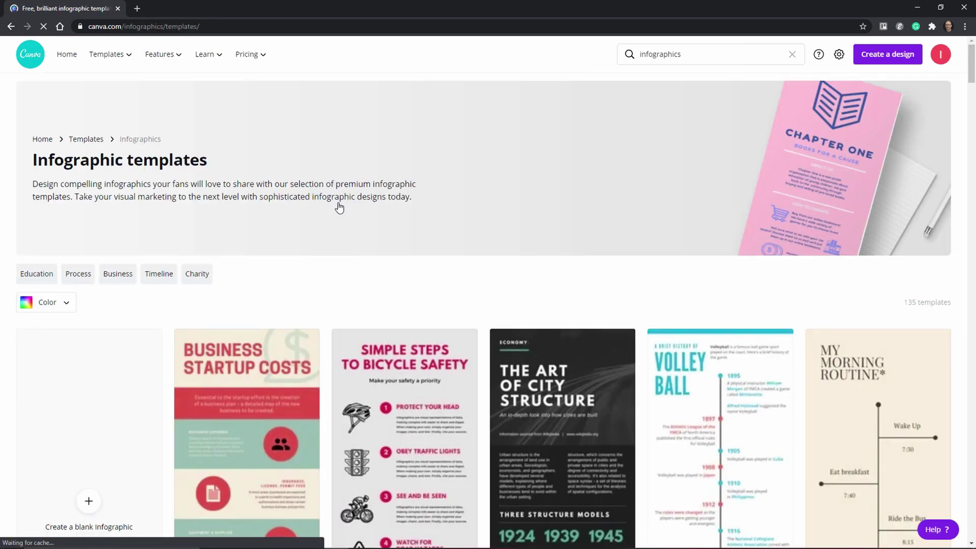
{"action": "left_click", "coordinate": [759, 446]}
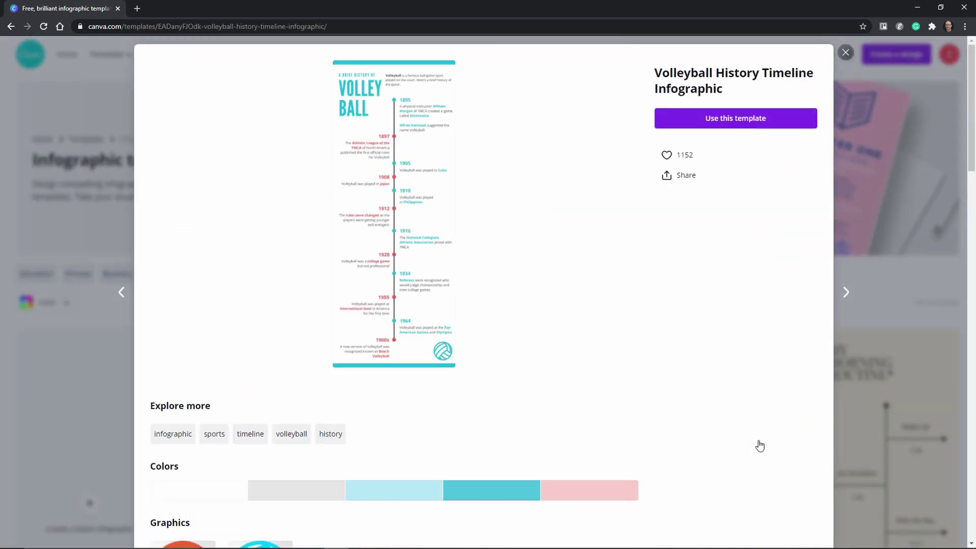
{"action": "left_click", "coordinate": [733, 120]}
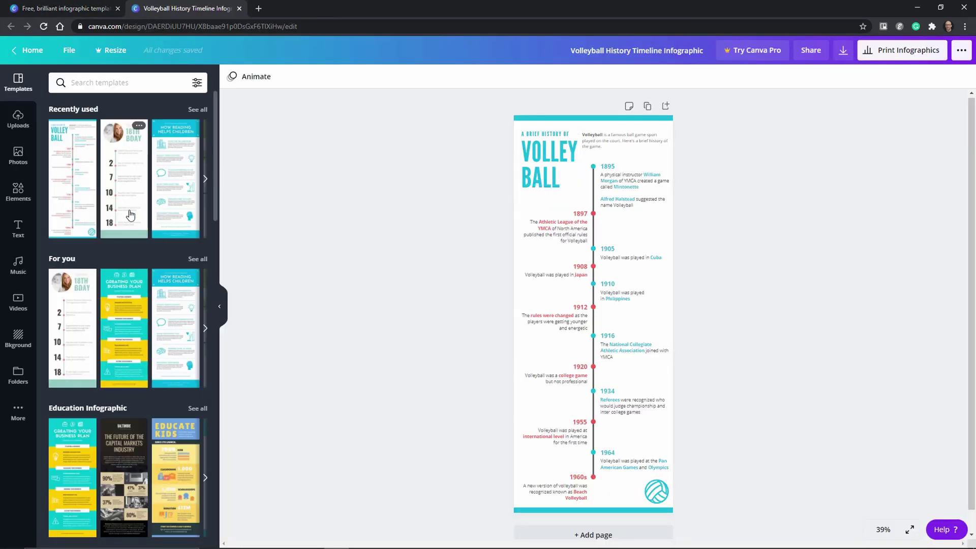
- Browse the Uploads, Photos, Elements, Text, Music and Videos panels, ending on Backgrounds
{"action": "left_click", "coordinate": [16, 122]}
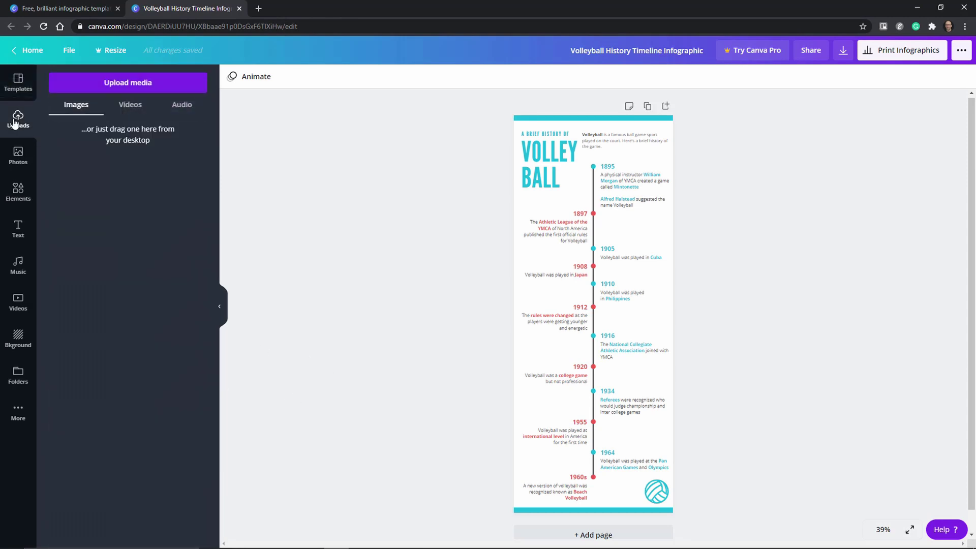
{"action": "left_click", "coordinate": [17, 161]}
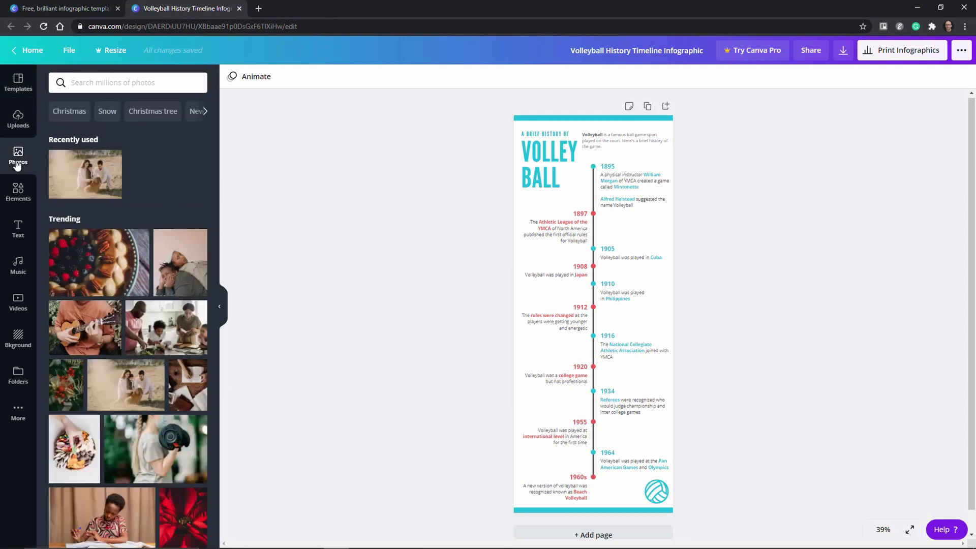
{"action": "scroll", "coordinate": [119, 343], "scroll_direction": "down", "scroll_amount": 10}
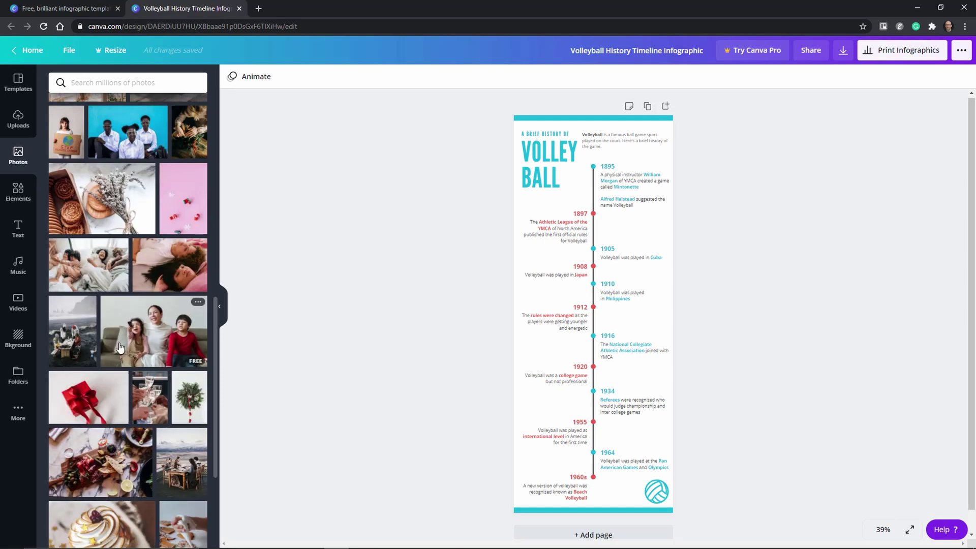
{"action": "left_click", "coordinate": [18, 192]}
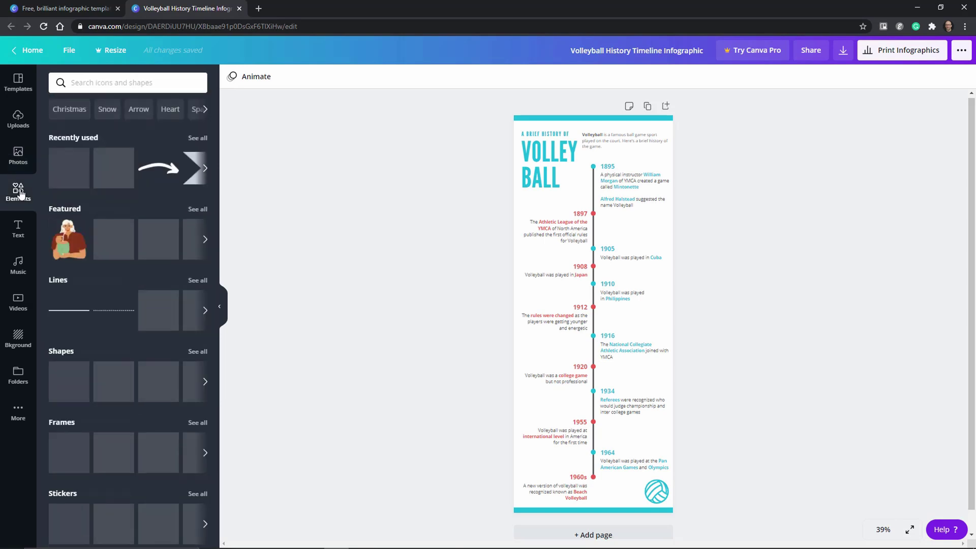
{"action": "scroll", "coordinate": [169, 366], "scroll_direction": "down", "scroll_amount": 20}
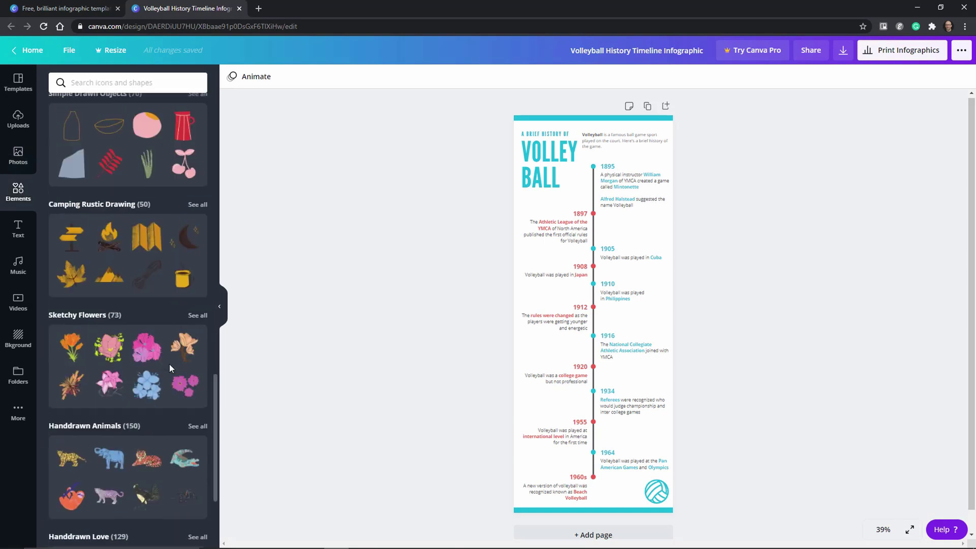
{"action": "left_click", "coordinate": [18, 228]}
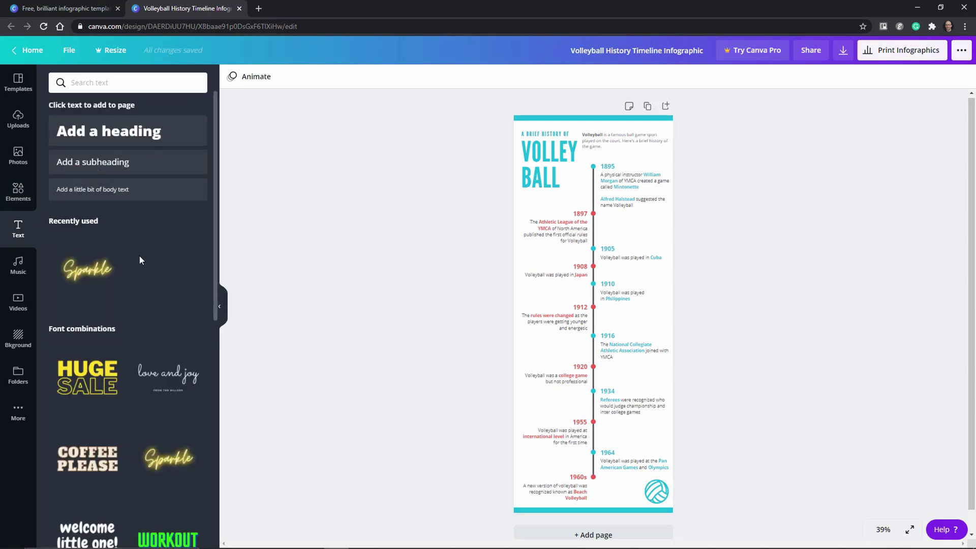
{"action": "scroll", "coordinate": [147, 270], "scroll_direction": "down", "scroll_amount": 2}
{"action": "scroll", "coordinate": [151, 279], "scroll_direction": "down", "scroll_amount": 20}
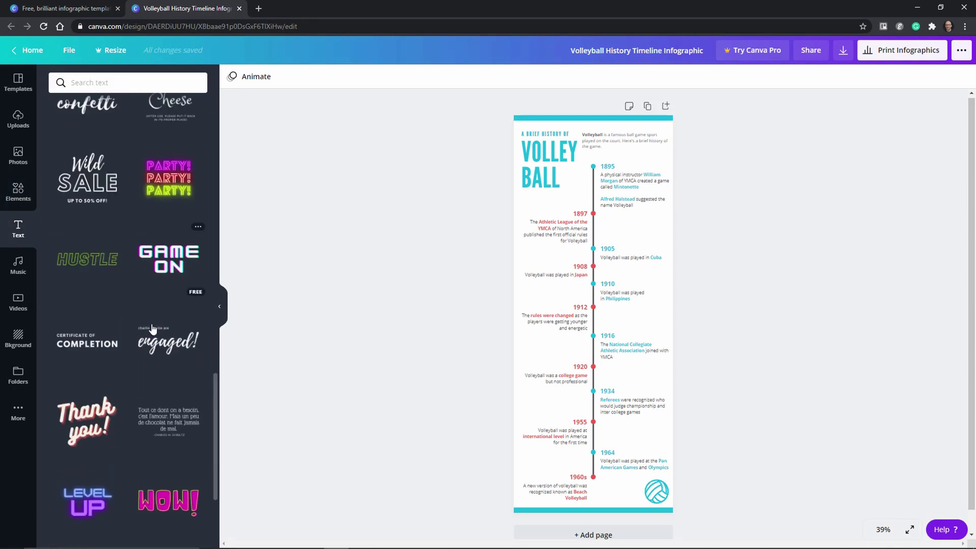
{"action": "left_click", "coordinate": [18, 264]}
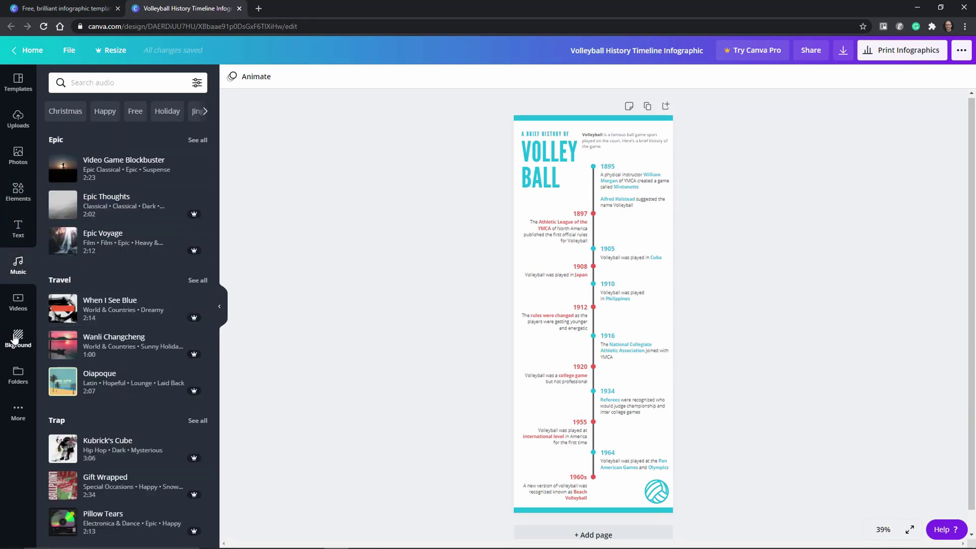
{"action": "left_click", "coordinate": [18, 303]}
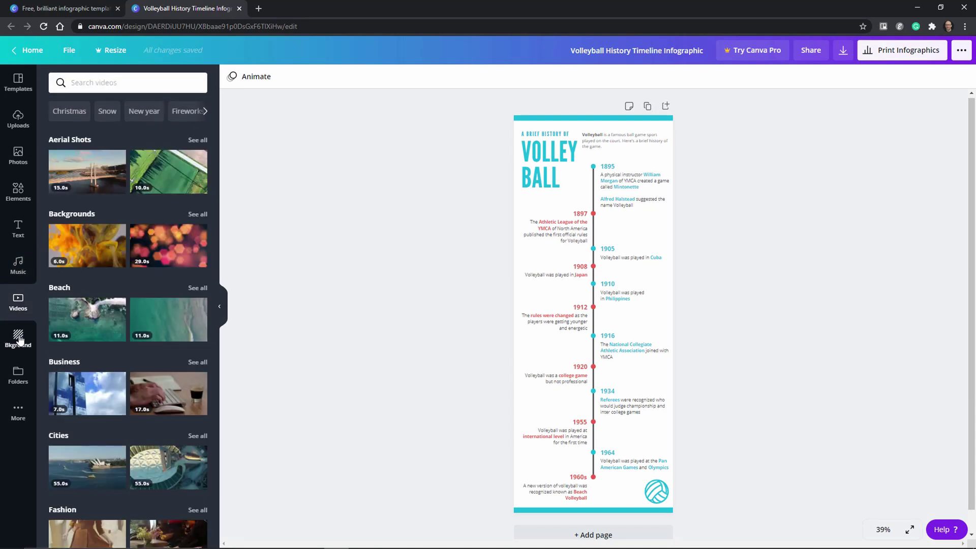
{"action": "left_click", "coordinate": [19, 340]}
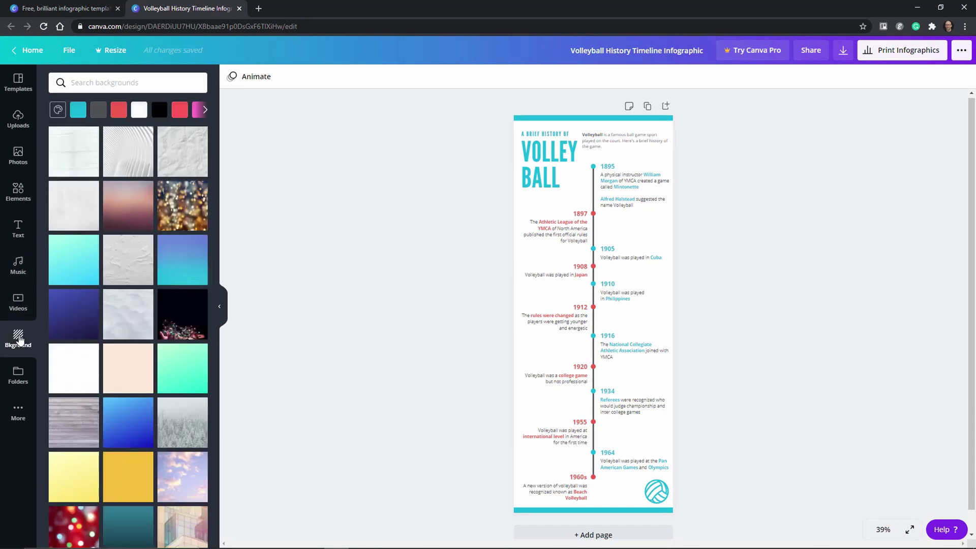
- Replace the VOLLEY BALL title text with 'TITLE'
{"action": "left_click", "coordinate": [549, 181]}
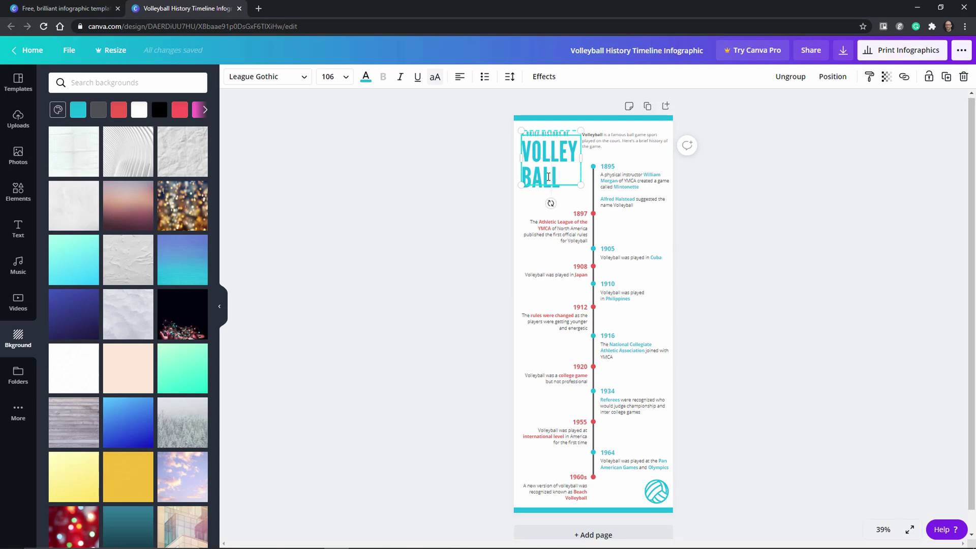
{"action": "double_click", "coordinate": [549, 177]}
{"action": "key", "text": "ctrl+a"}
{"action": "type", "text": "TITL"}
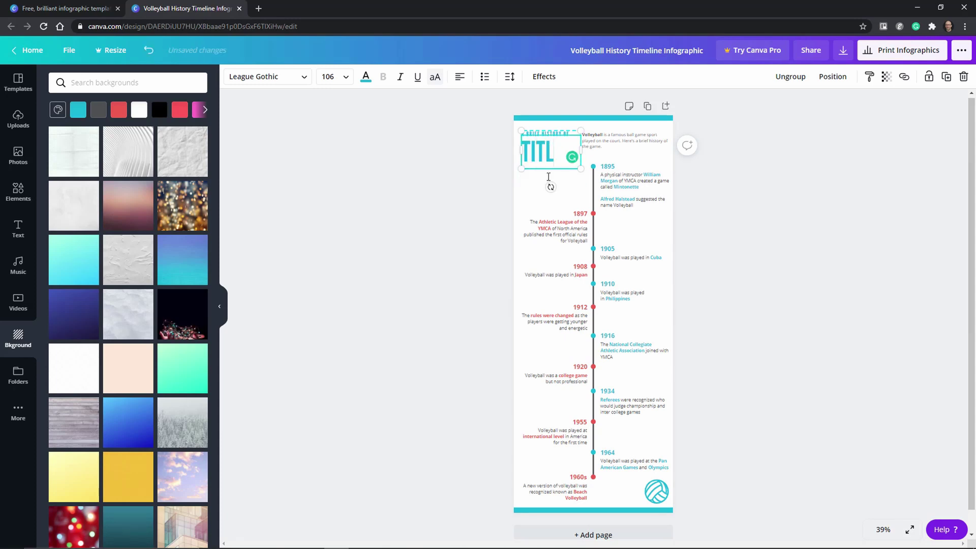
{"action": "type", "text": "E"}
{"action": "key", "text": "Escape"}
- Try the Block and Fade page animations, settling on Rise
{"action": "left_click", "coordinate": [254, 78]}
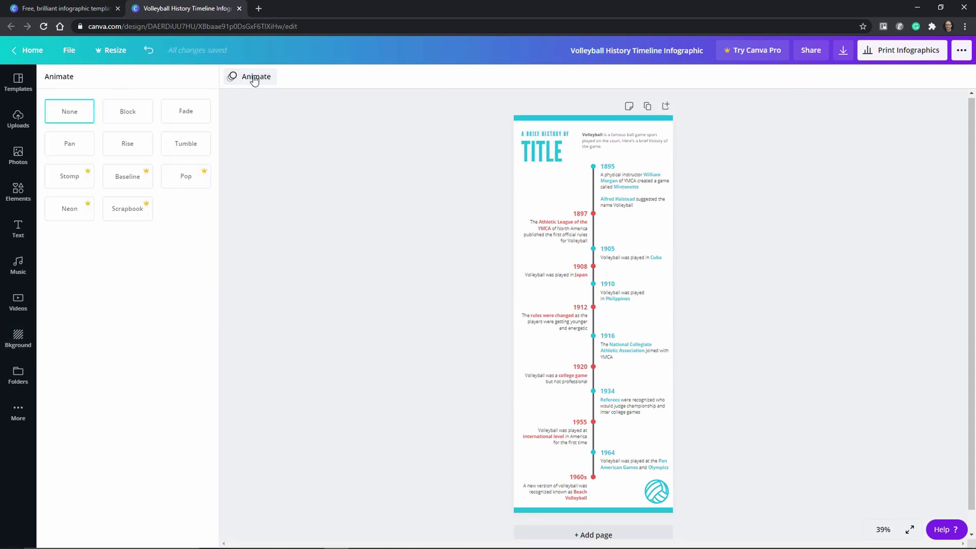
{"action": "left_click", "coordinate": [135, 116]}
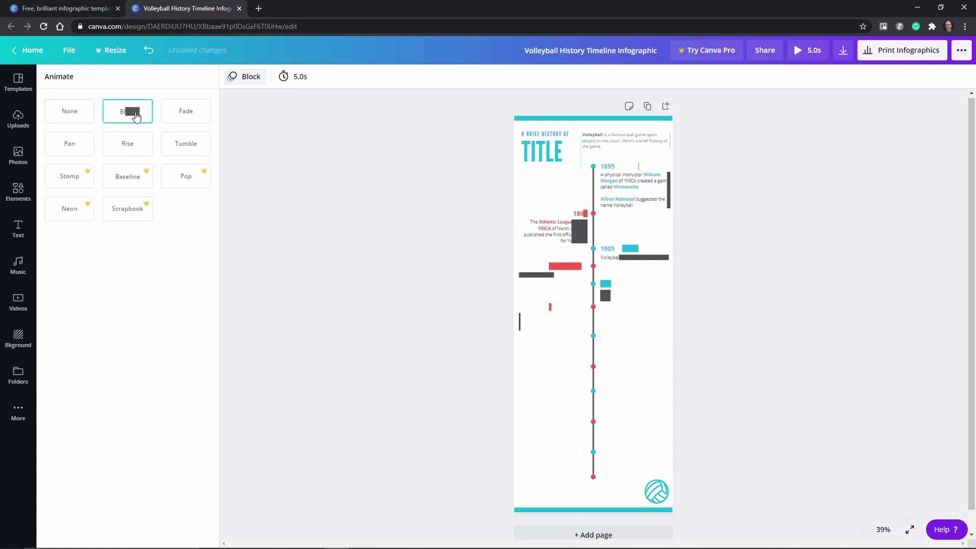
{"action": "left_click", "coordinate": [185, 112]}
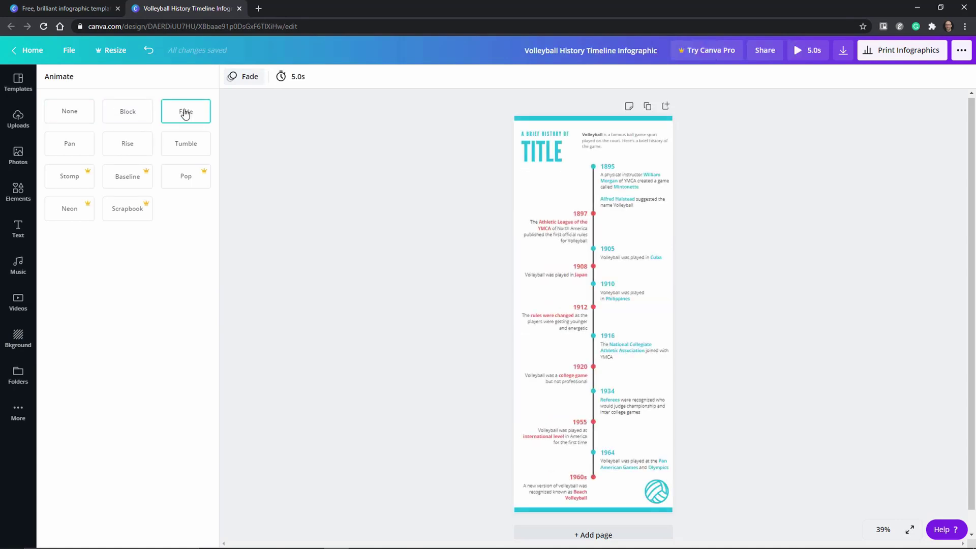
{"action": "left_click", "coordinate": [150, 145]}
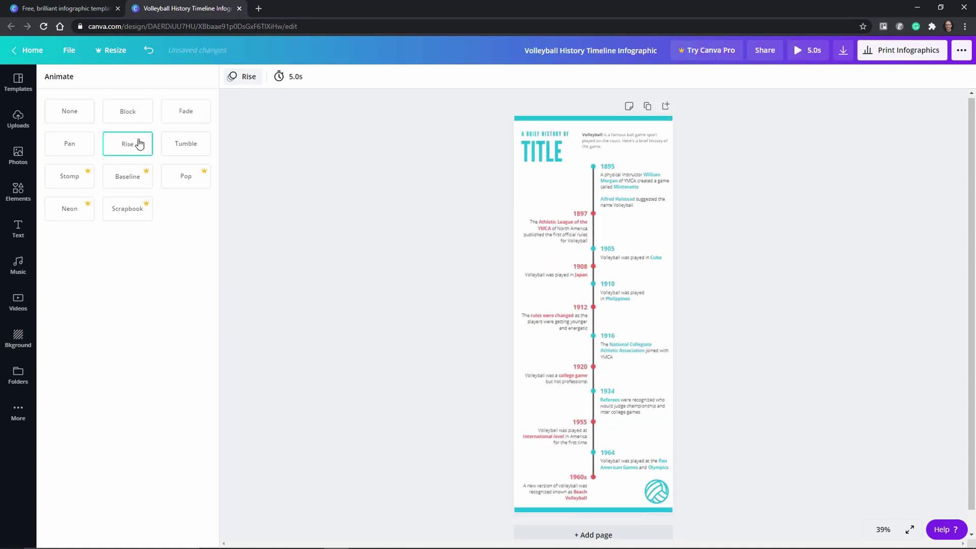
- Download the animated design as a GIF
{"action": "left_click", "coordinate": [843, 49]}
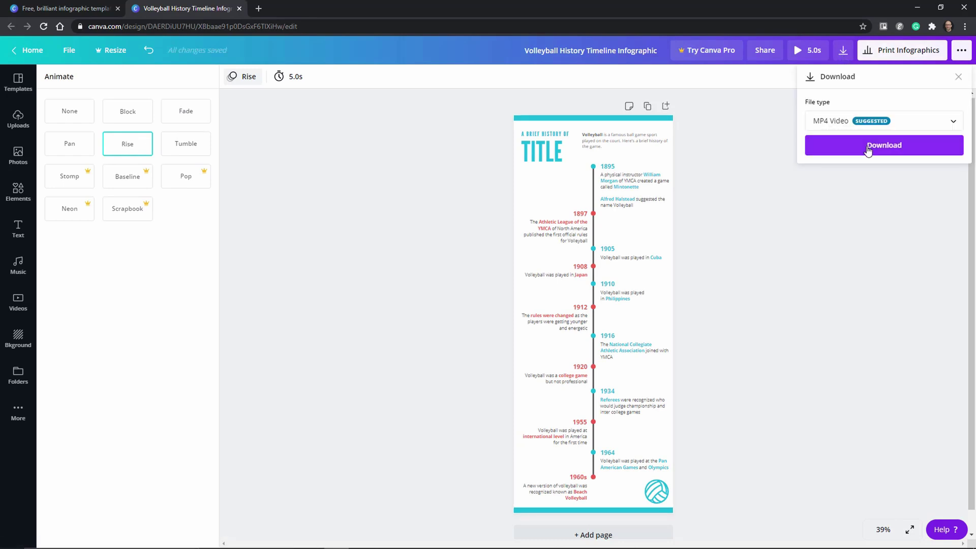
{"action": "left_click", "coordinate": [882, 122]}
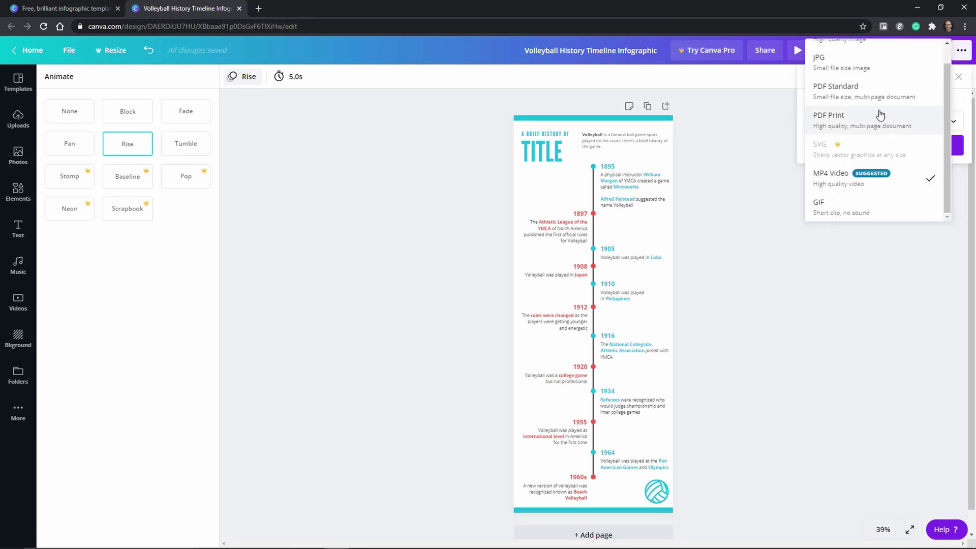
{"action": "scroll", "coordinate": [870, 89], "scroll_direction": "up", "scroll_amount": 2}
{"action": "scroll", "coordinate": [865, 112], "scroll_direction": "down", "scroll_amount": 1}
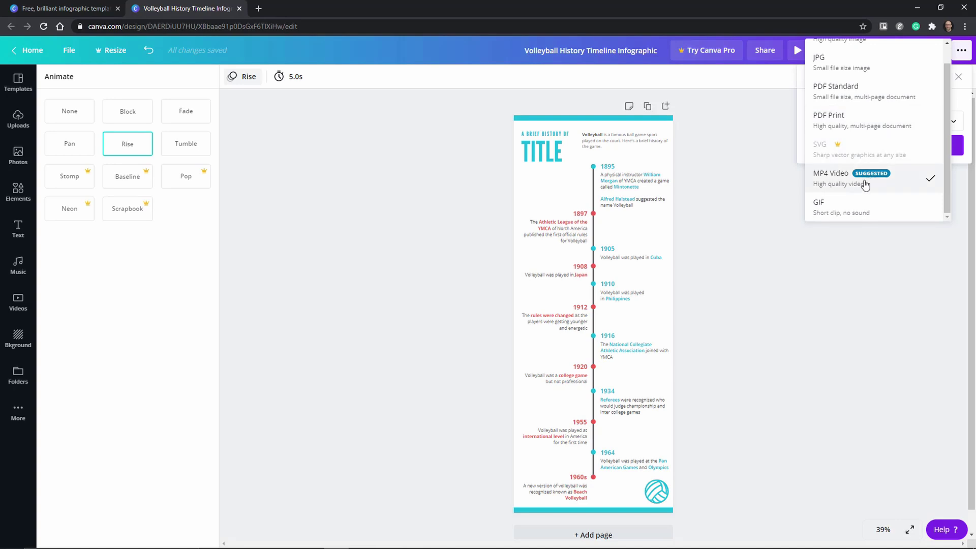
{"action": "left_click", "coordinate": [861, 212]}
{"action": "left_click", "coordinate": [864, 152]}
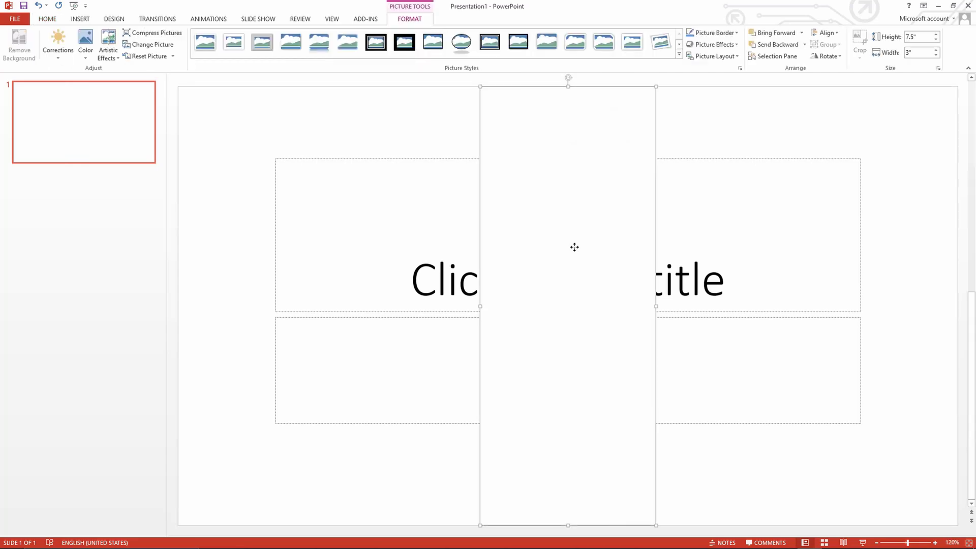
- Deselect the tall picture on the title slide, then bring up its context menu
{"action": "left_click", "coordinate": [248, 124]}
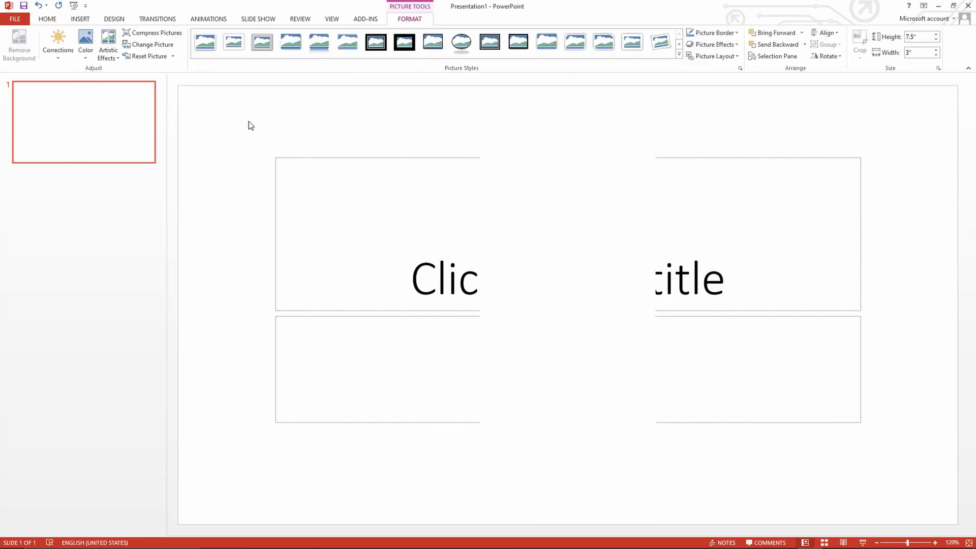
{"action": "right_click", "coordinate": [518, 165]}
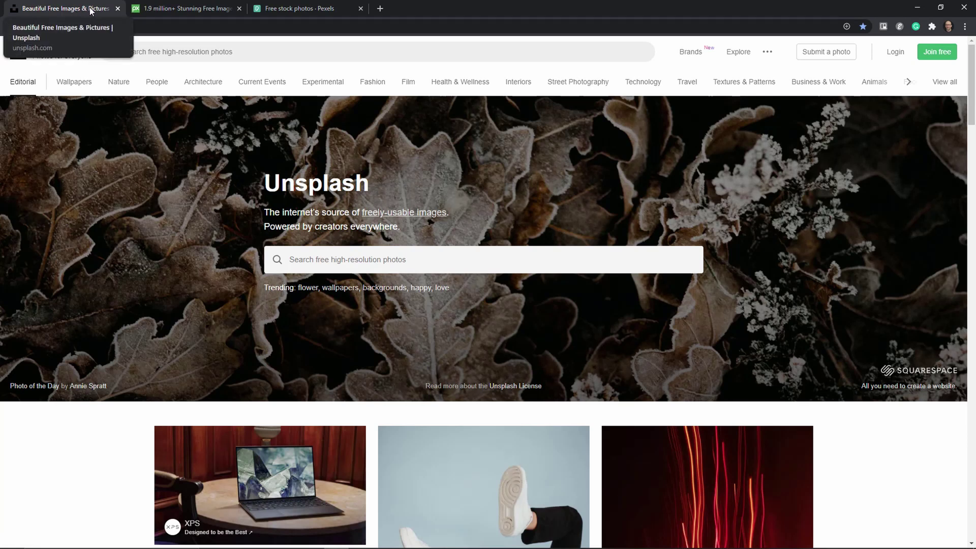
- After glancing at Pixabay and Pexels, search Unsplash for 'project' and open its License page
{"action": "left_click", "coordinate": [198, 10]}
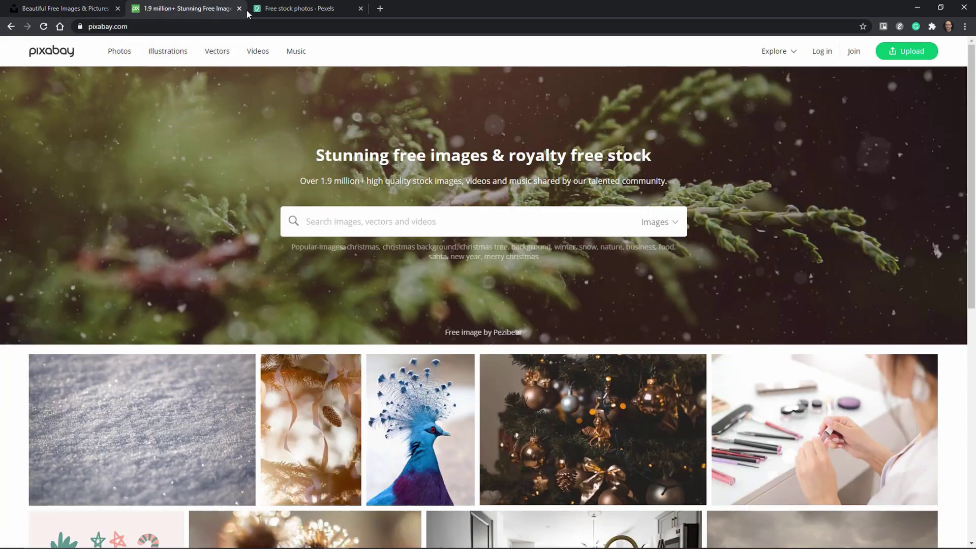
{"action": "left_click", "coordinate": [302, 13]}
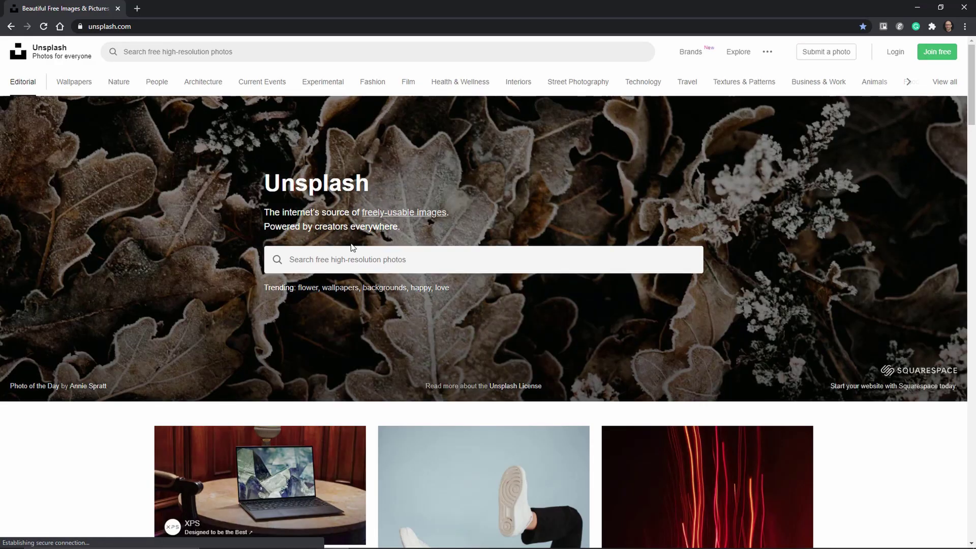
{"action": "left_click", "coordinate": [364, 261]}
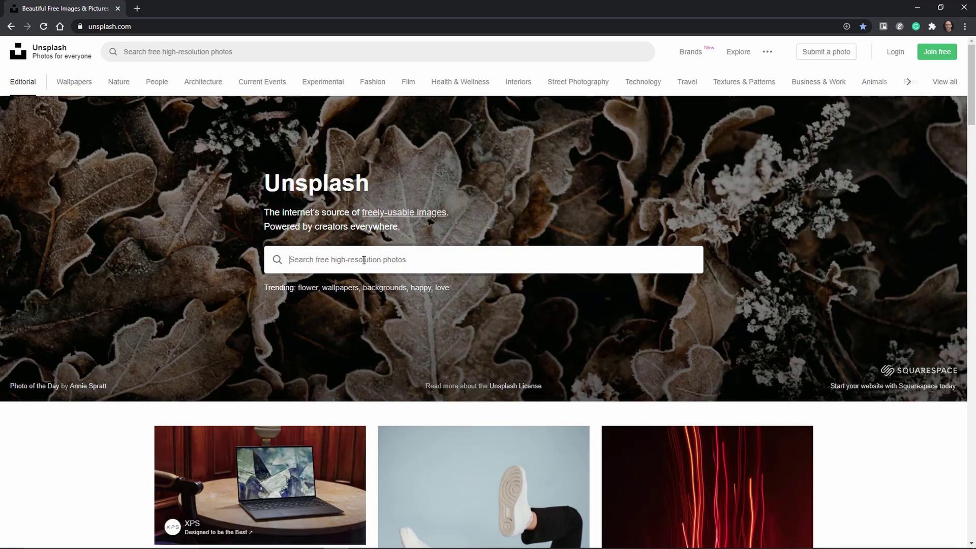
{"action": "type", "text": "projec"}
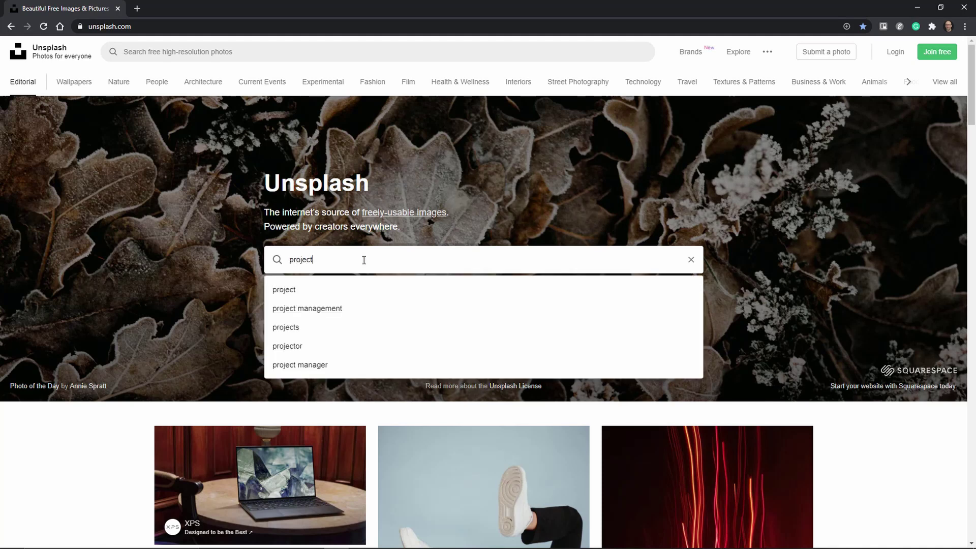
{"action": "type", "text": "t"}
{"action": "key", "text": "Return"}
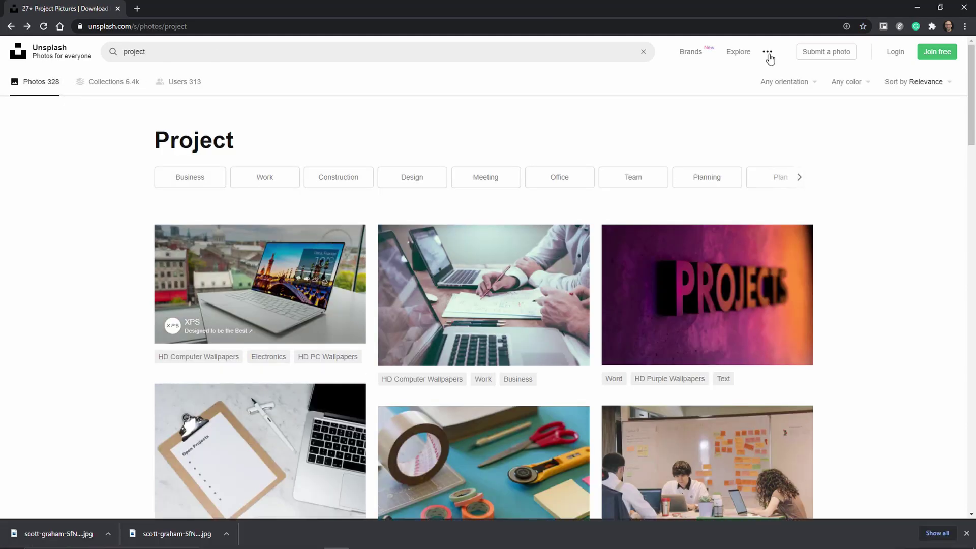
{"action": "left_click", "coordinate": [768, 52]}
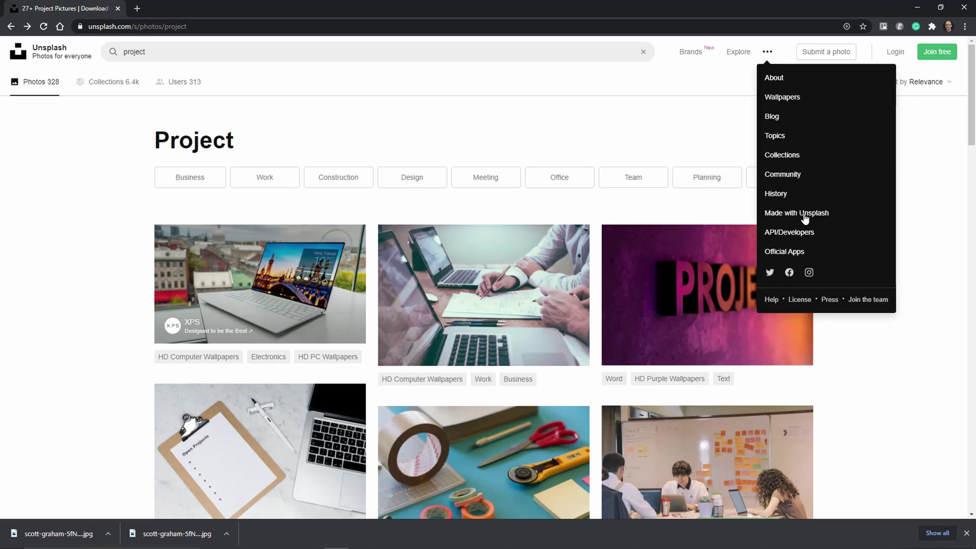
{"action": "left_click", "coordinate": [800, 300]}
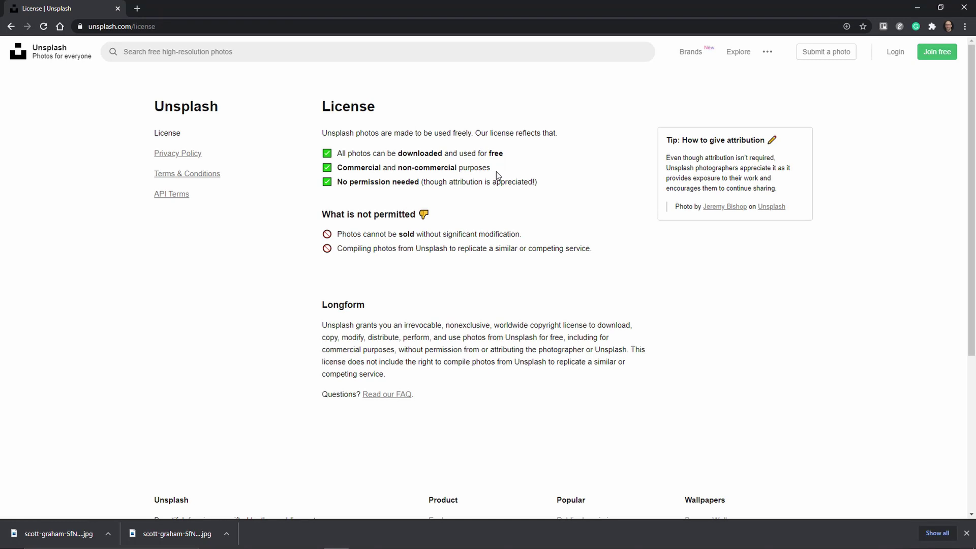
- Download the Large version of the laptop-and-pencil photo from the 'project' results
{"action": "left_click", "coordinate": [10, 26]}
{"action": "left_click", "coordinate": [555, 314]}
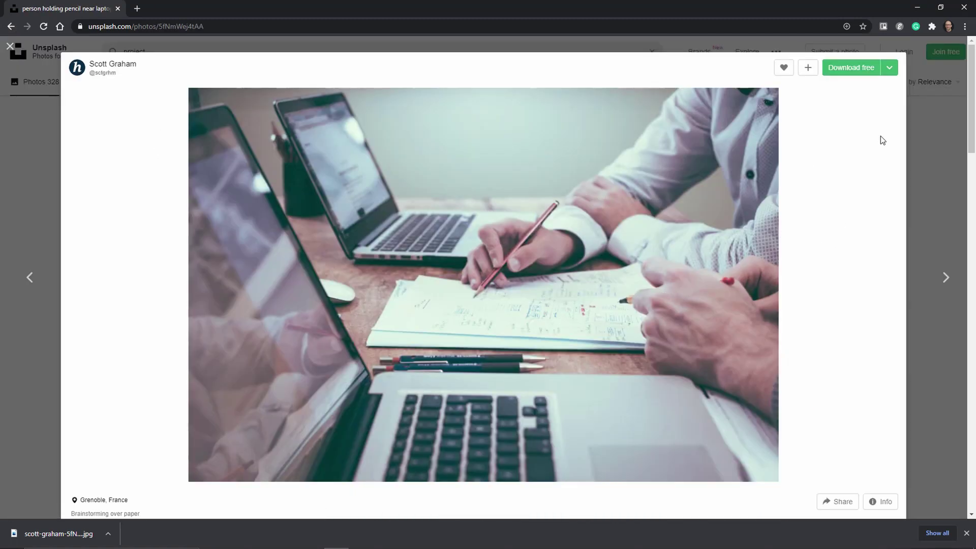
{"action": "left_click", "coordinate": [887, 75]}
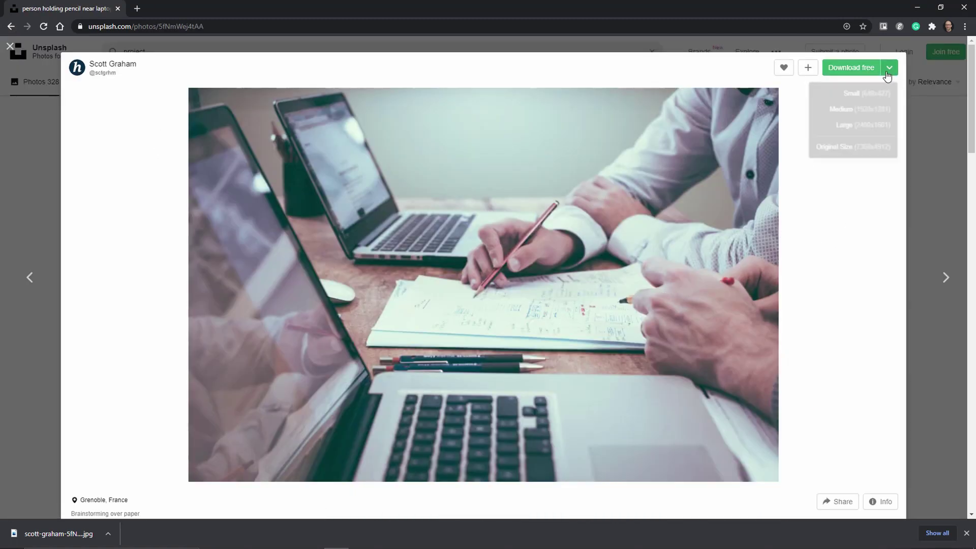
{"action": "left_click", "coordinate": [853, 131]}
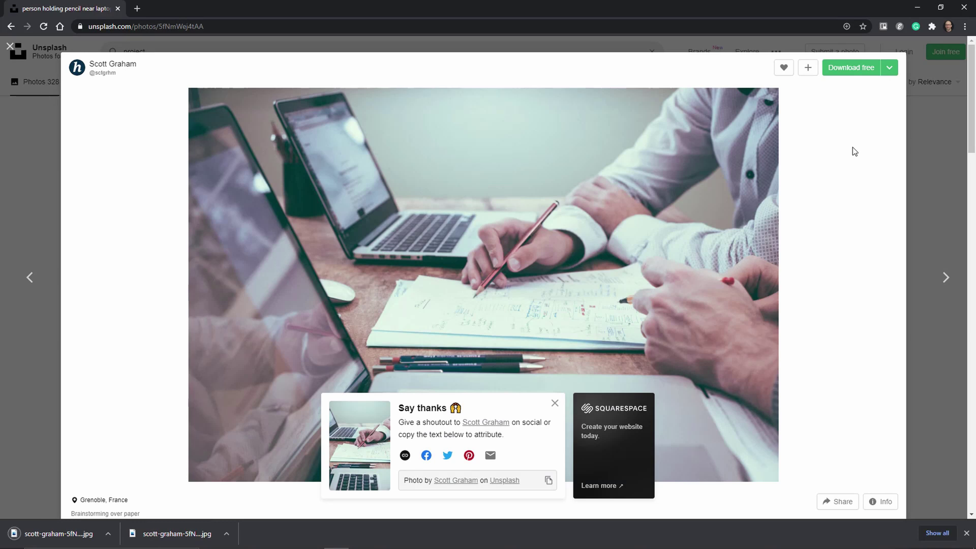
{"action": "left_click", "coordinate": [554, 404]}
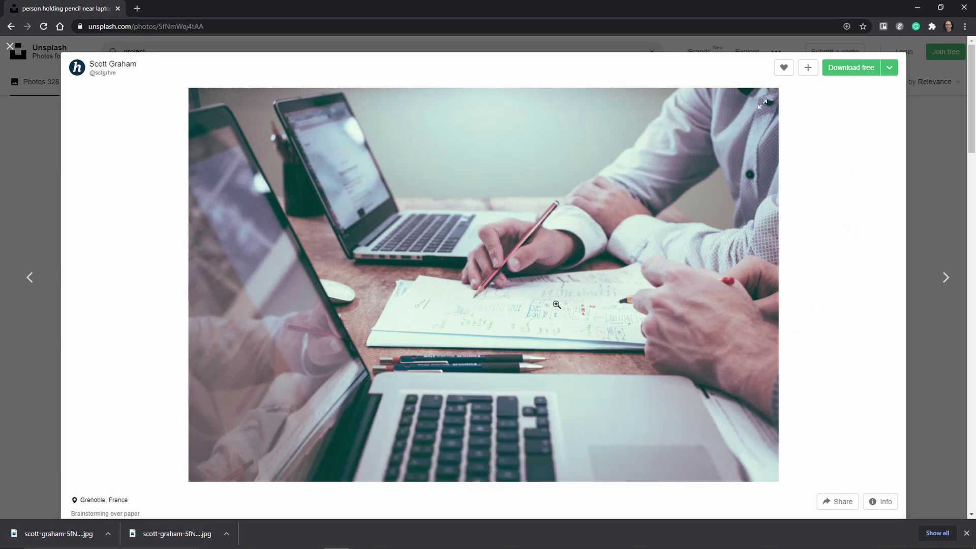
- Copy the photo and paste it onto slide 2 in PowerPoint
{"action": "right_click", "coordinate": [556, 304]}
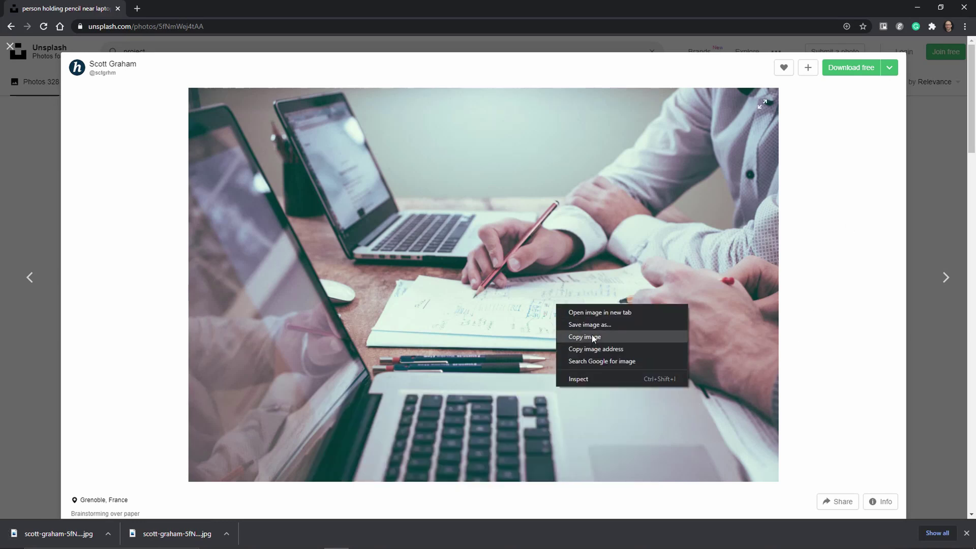
{"action": "left_click", "coordinate": [594, 338]}
{"action": "key", "text": "ctrl+v"}
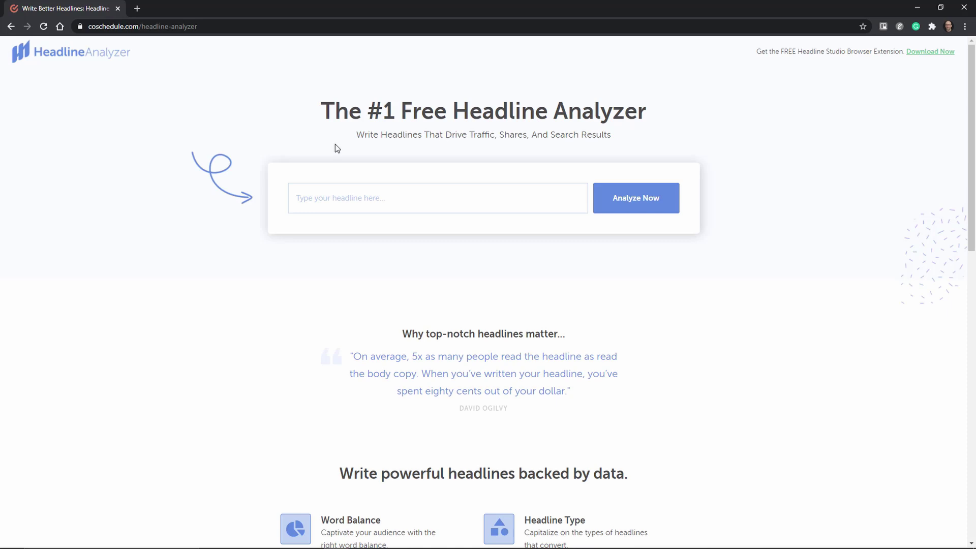
- Analyze 'How to create a presentation' and review its 67 score as a 28-character How To headline
{"action": "left_click", "coordinate": [349, 198]}
{"action": "type", "text": "How to"}
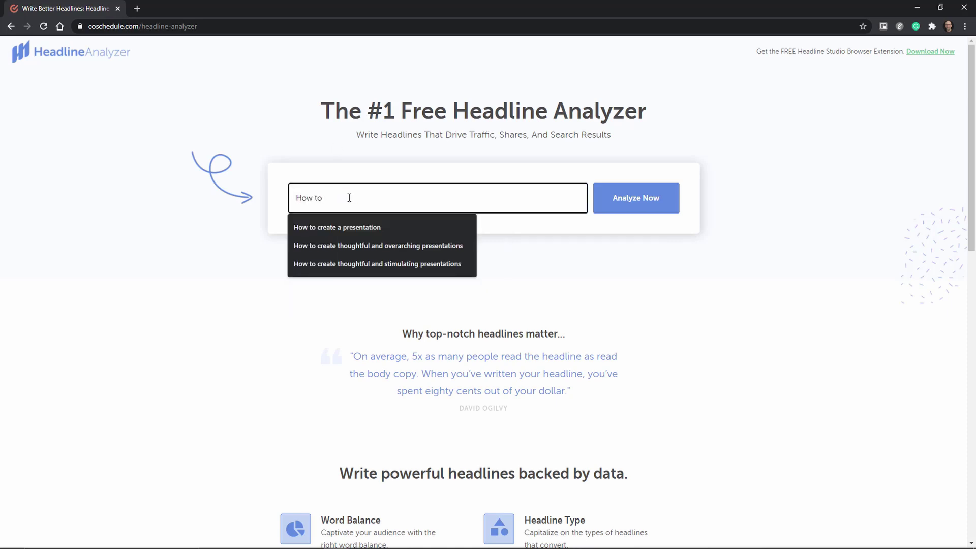
{"action": "type", "text": " create a prese"}
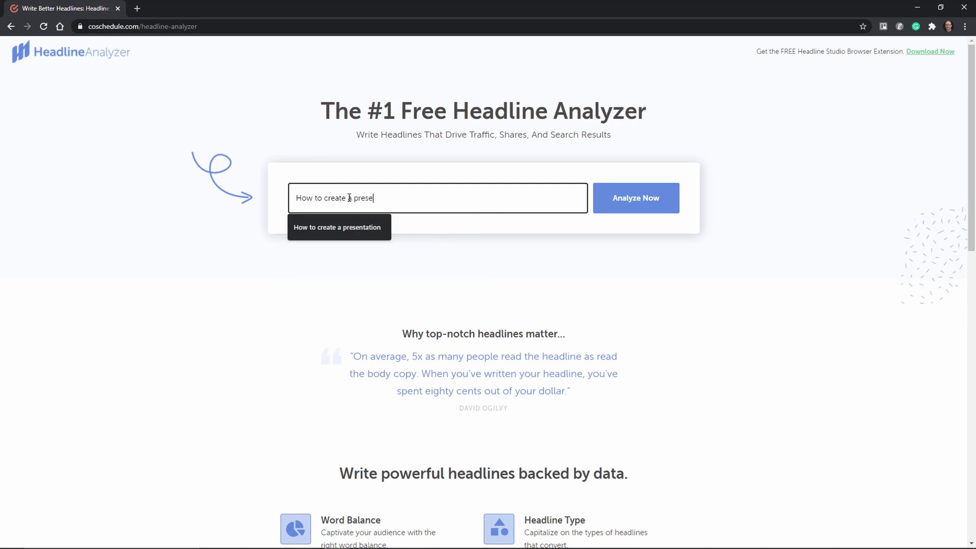
{"action": "type", "text": "ntation"}
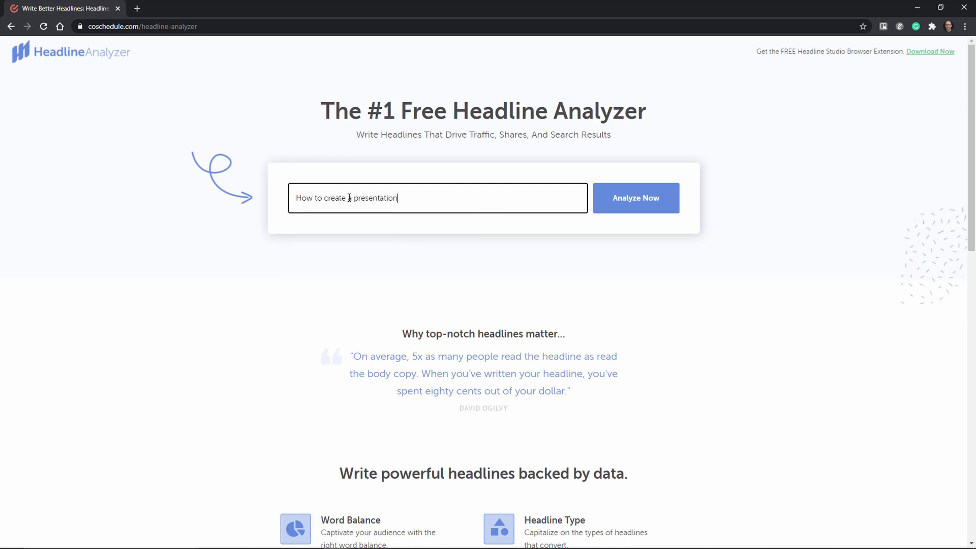
{"action": "left_click", "coordinate": [613, 200]}
{"action": "scroll", "coordinate": [864, 388], "scroll_direction": "down", "scroll_amount": 4}
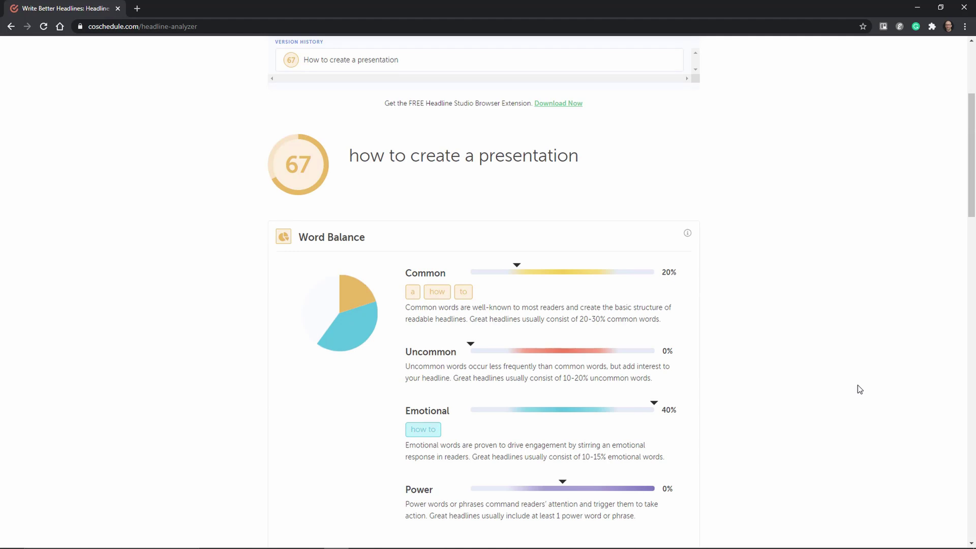
{"action": "scroll", "coordinate": [858, 385], "scroll_direction": "down", "scroll_amount": 12}
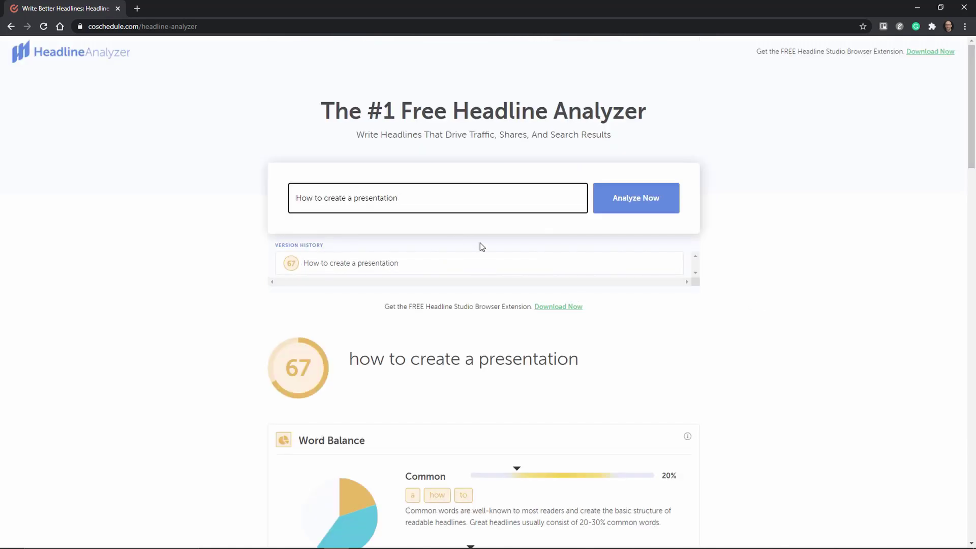
- Rewrite the headline as 'How to create beautiful and engaging presentations' and review its 76 score
{"action": "key", "text": "Delete"}
{"action": "key", "text": "Delete"}
{"action": "type", "text": "beautiful and engaging pre"}
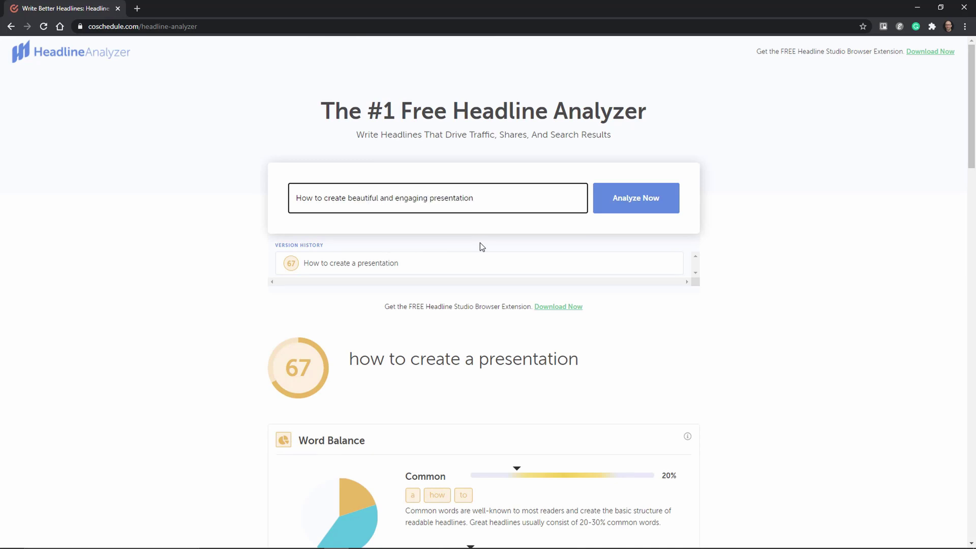
{"action": "type", "text": "s"}
{"action": "left_click", "coordinate": [626, 202]}
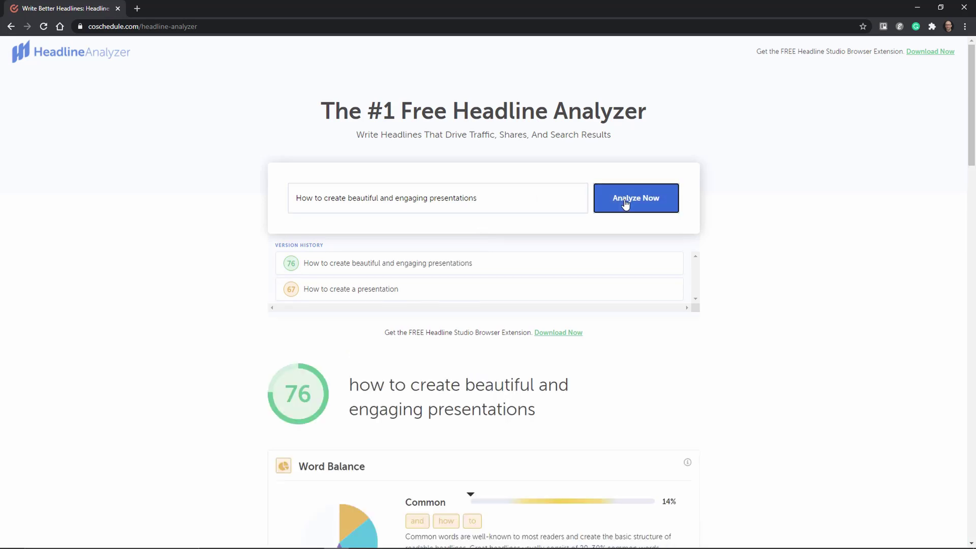
{"action": "scroll", "coordinate": [753, 387], "scroll_direction": "down", "scroll_amount": 5}
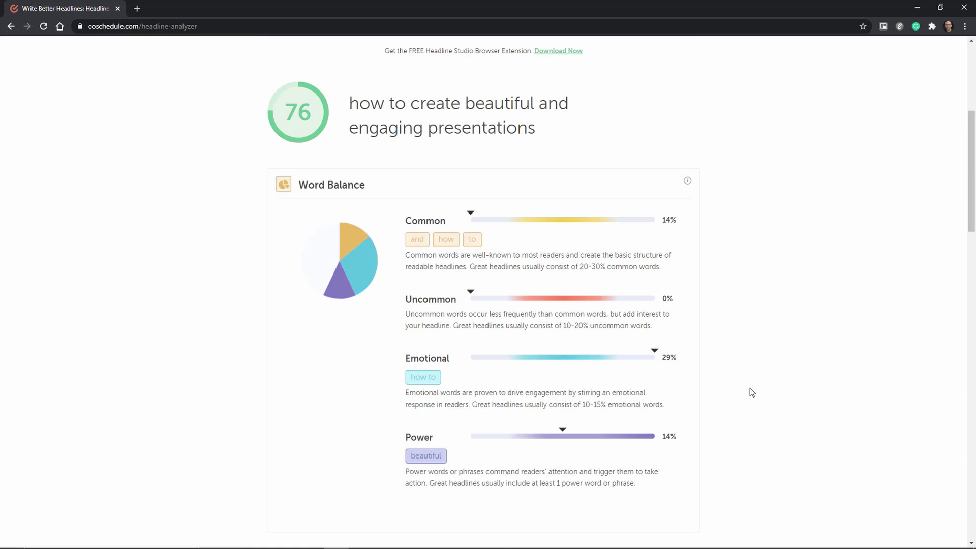
{"action": "scroll", "coordinate": [749, 388], "scroll_direction": "down", "scroll_amount": 12}
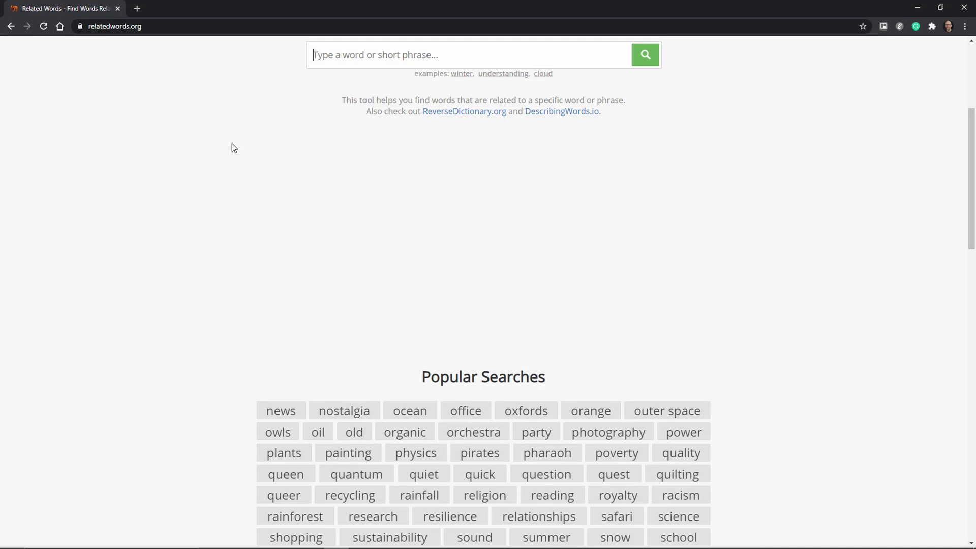
- Look up 'presentation' and scroll through related words like display, demonstration and keynote
{"action": "type", "text": "pres"}
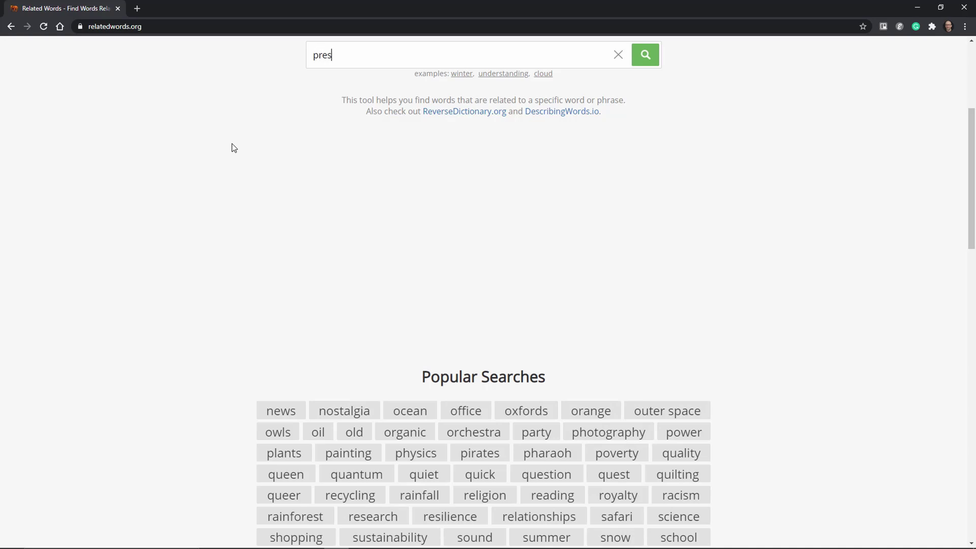
{"action": "type", "text": "entation"}
{"action": "key", "text": "Return"}
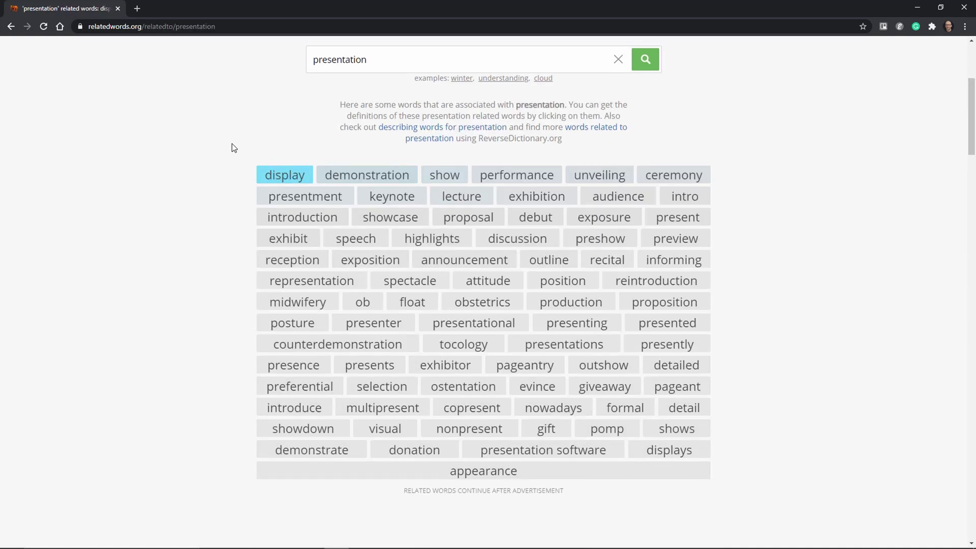
{"action": "scroll", "coordinate": [232, 144], "scroll_direction": "down", "scroll_amount": 14}
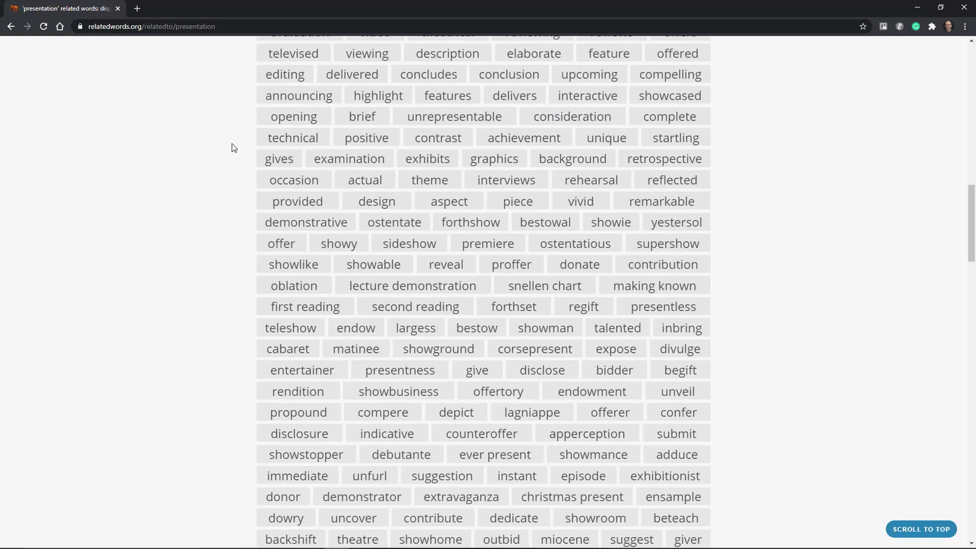
{"action": "scroll", "coordinate": [231, 143], "scroll_direction": "down", "scroll_amount": 6}
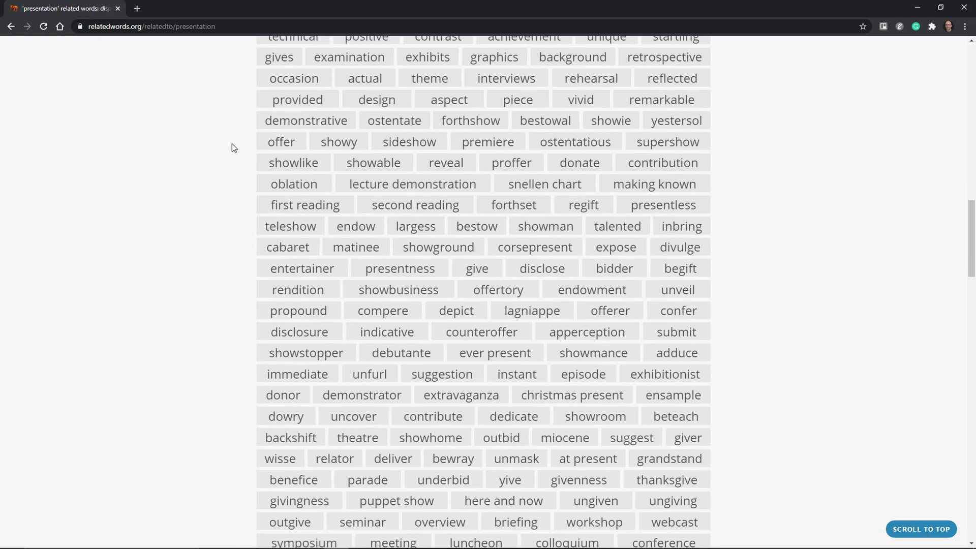
{"action": "scroll", "coordinate": [232, 145], "scroll_direction": "down", "scroll_amount": 10}
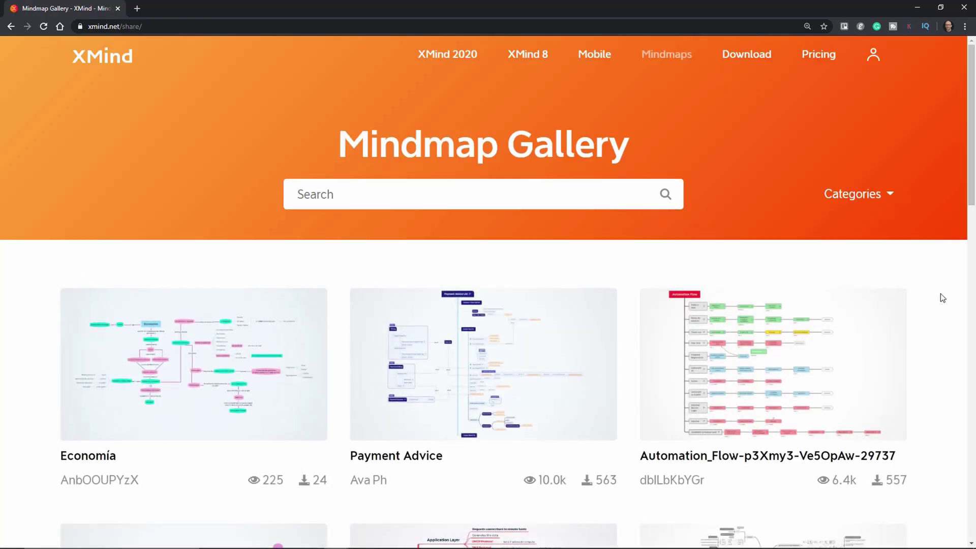
- Expand the Information Management, Automations, Project Coordination and Collaboration tools branches of the BIM map
{"action": "scroll", "coordinate": [940, 294], "scroll_direction": "down", "scroll_amount": 5}
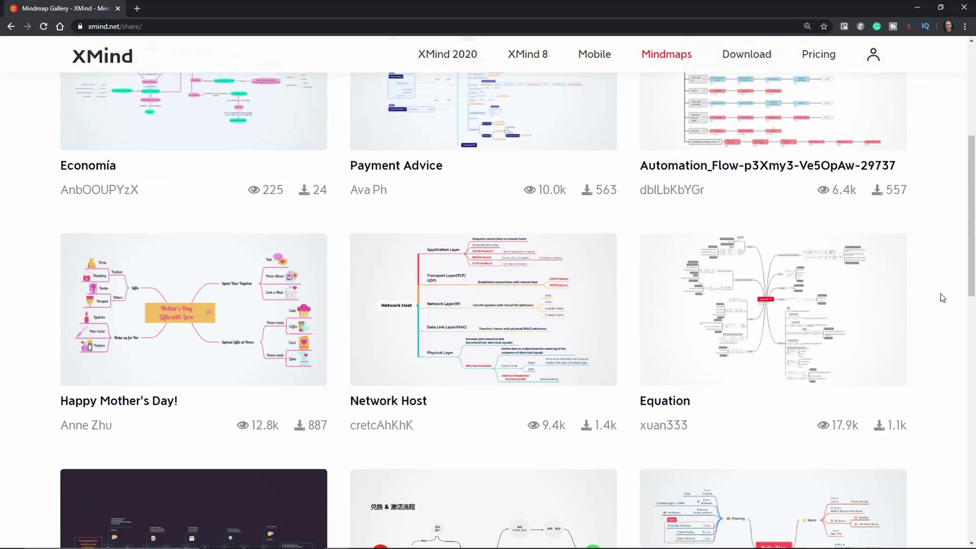
{"action": "scroll", "coordinate": [940, 293], "scroll_direction": "down", "scroll_amount": 2}
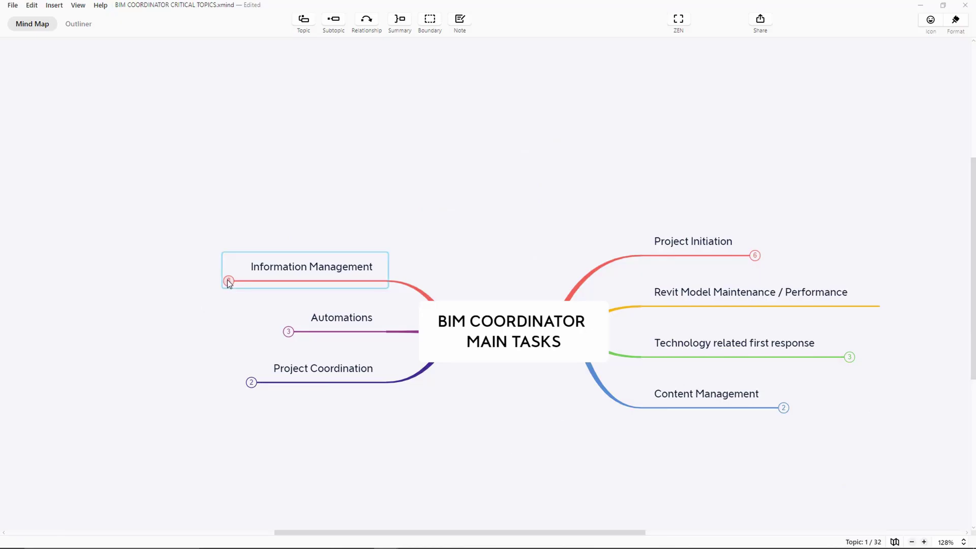
{"action": "left_click", "coordinate": [228, 281]}
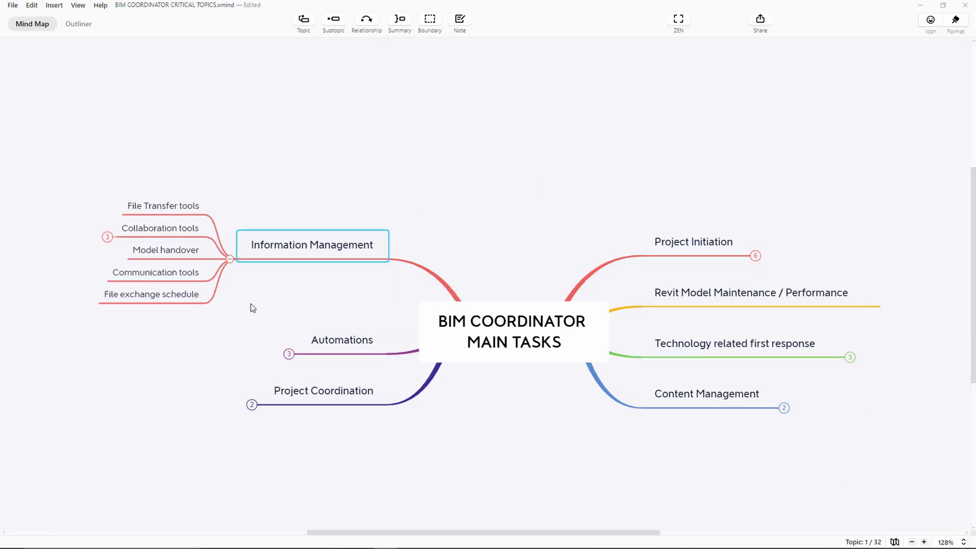
{"action": "left_click", "coordinate": [289, 354]}
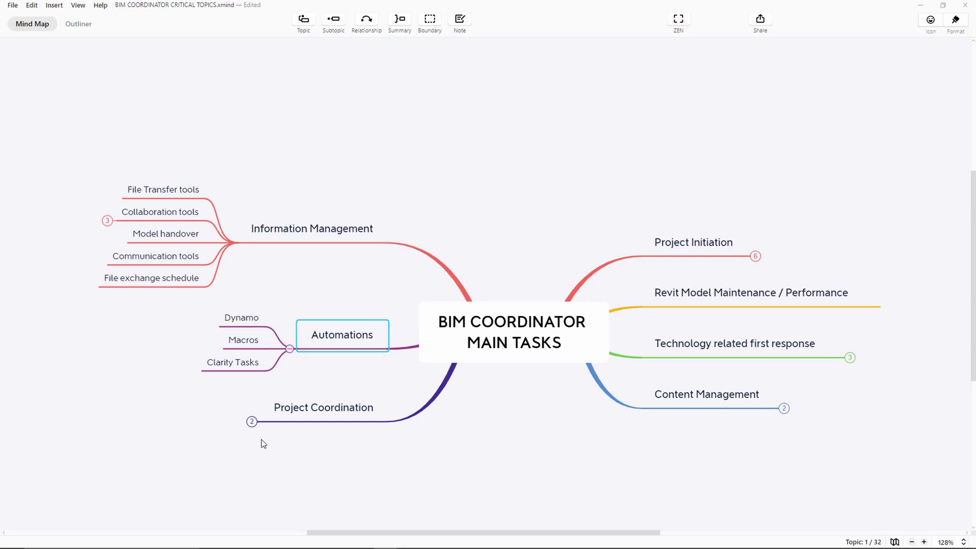
{"action": "left_click", "coordinate": [252, 422]}
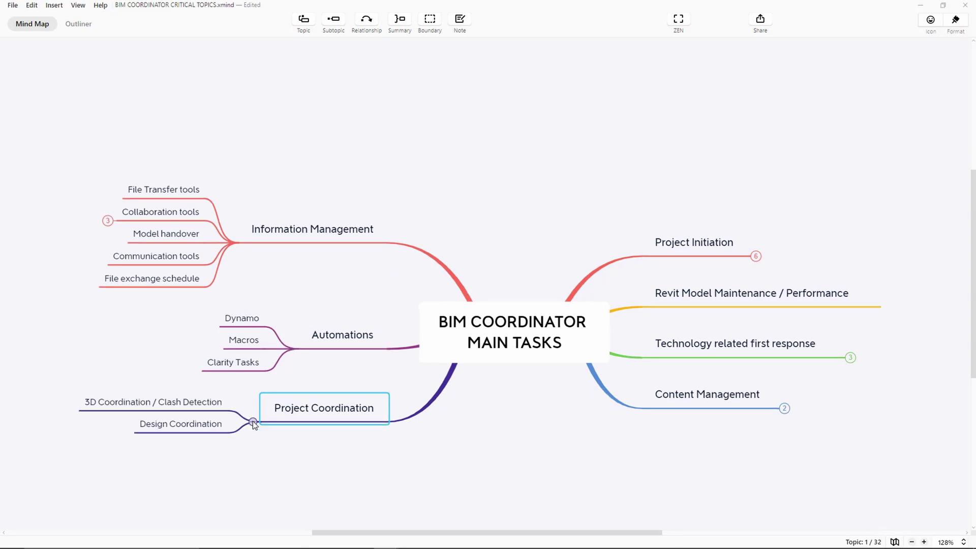
{"action": "left_click", "coordinate": [107, 221]}
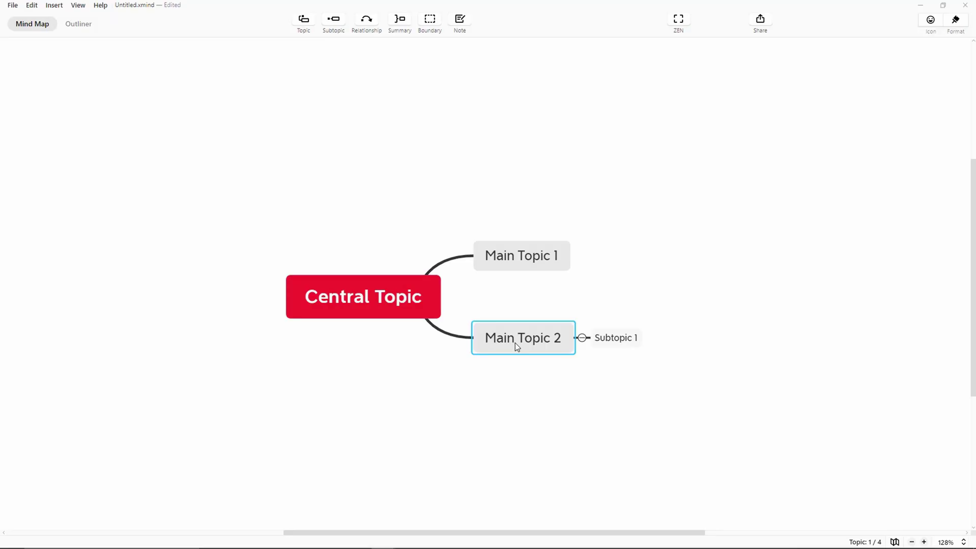
- Add another main topic, then undo and redo until five main topics remain
{"action": "key", "text": "Return"}
{"action": "key", "text": "Return"}
{"action": "key", "text": "Return"}
{"action": "key", "text": "Return"}
{"action": "left_click", "coordinate": [553, 440]}
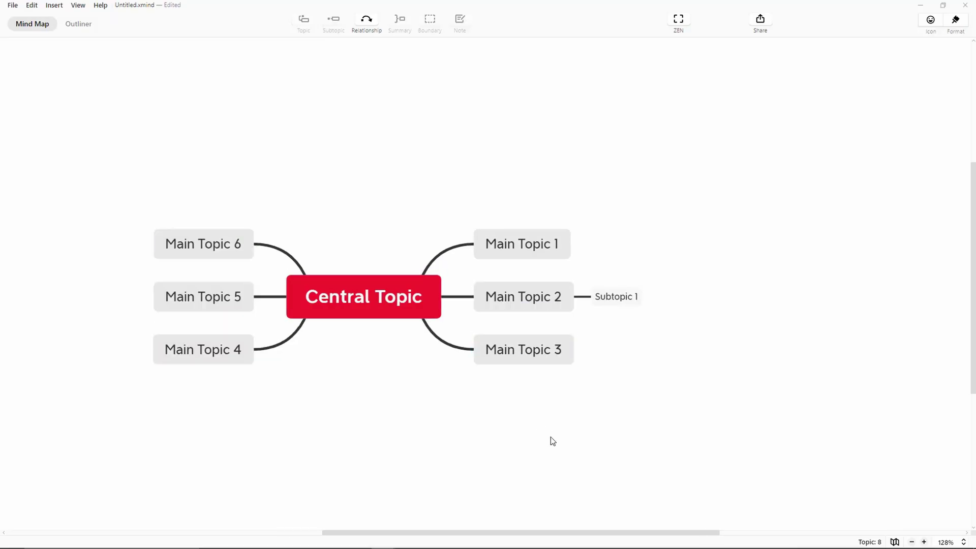
{"action": "key", "text": "ctrl+z"}
{"action": "key", "text": "ctrl+z"}
{"action": "key", "text": "ctrl+z"}
{"action": "key", "text": "ctrl+z"}
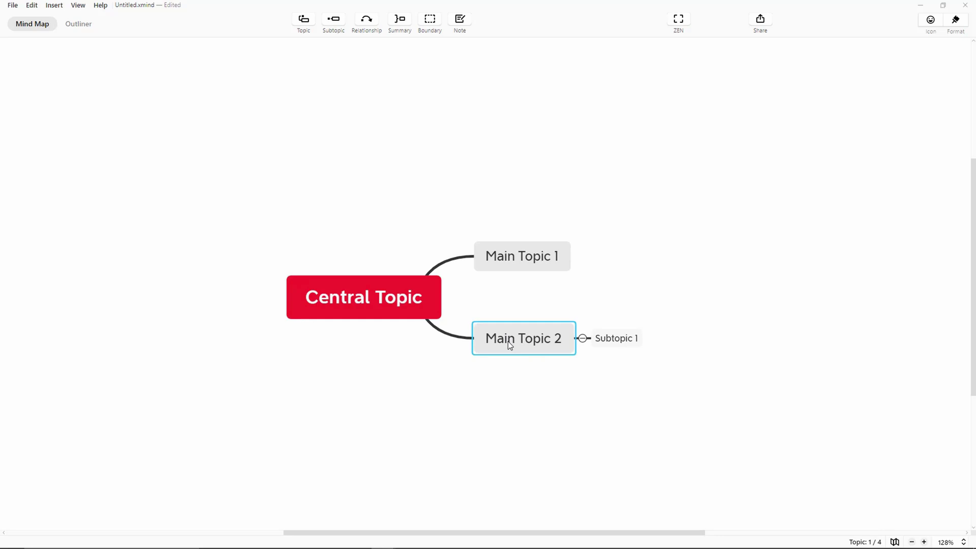
{"action": "key", "text": "ctrl+y"}
{"action": "key", "text": "ctrl+y"}
{"action": "key", "text": "ctrl+z"}
{"action": "key", "text": "ctrl+z"}
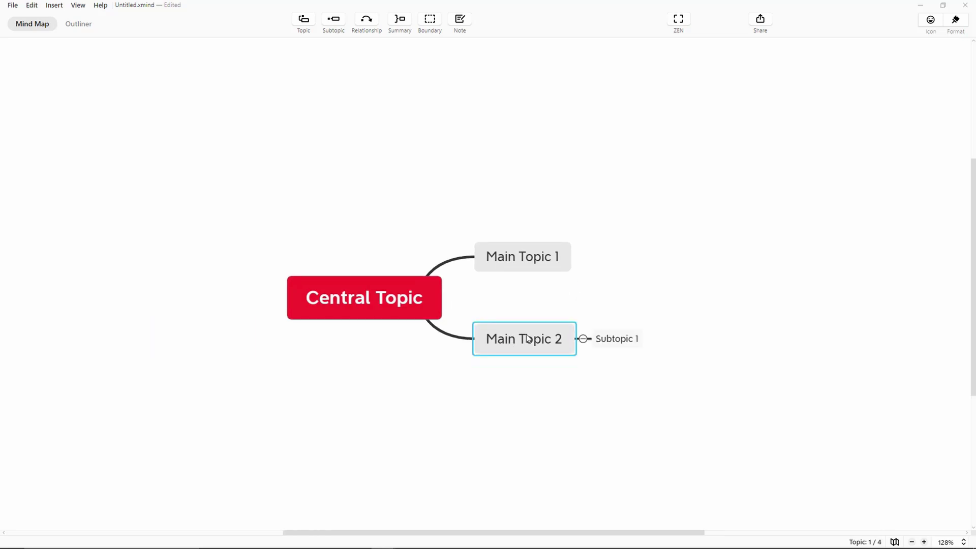
{"action": "key", "text": "ctrl+y"}
{"action": "key", "text": "ctrl+y"}
{"action": "key", "text": "ctrl+y"}
- Branch a nested subtopic chain off Subtopic 1 under Main Topic 2
{"action": "left_click", "coordinate": [631, 299]}
{"action": "key", "text": "Tab"}
{"action": "key", "text": "Tab"}
{"action": "key", "text": "Return"}
{"action": "key", "text": "Return"}
{"action": "key", "text": "Return"}
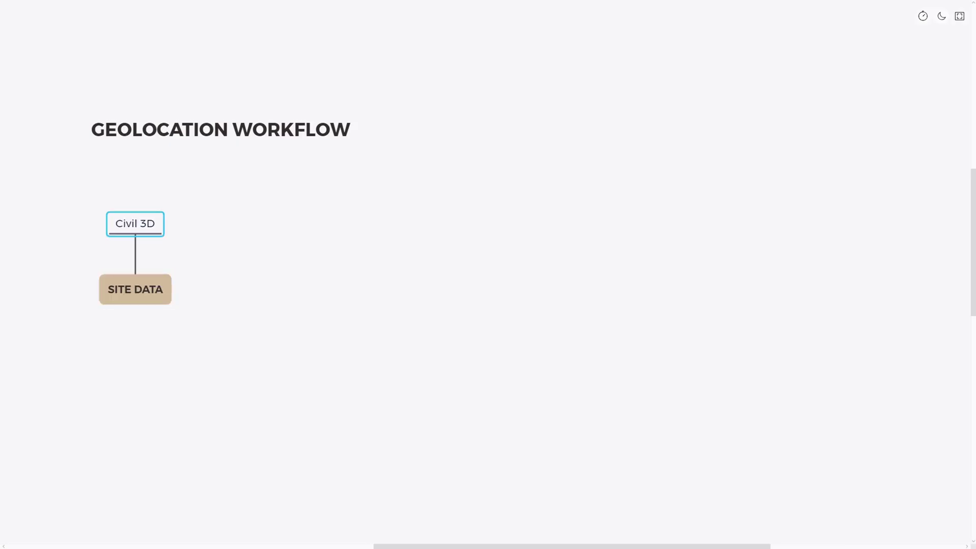
- Reveal Civil 3D, Survey, REVIT with its site plan, Infraworks with Visualization, then ArcGIS Pro
{"action": "key", "text": "ctrl+y"}
{"action": "key", "text": "ctrl+y"}
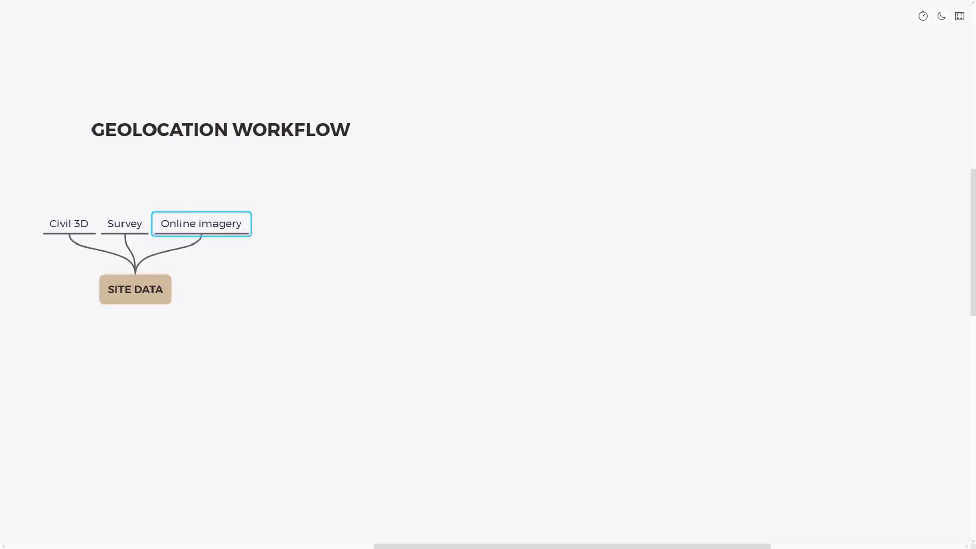
{"action": "key", "text": "ctrl+y"}
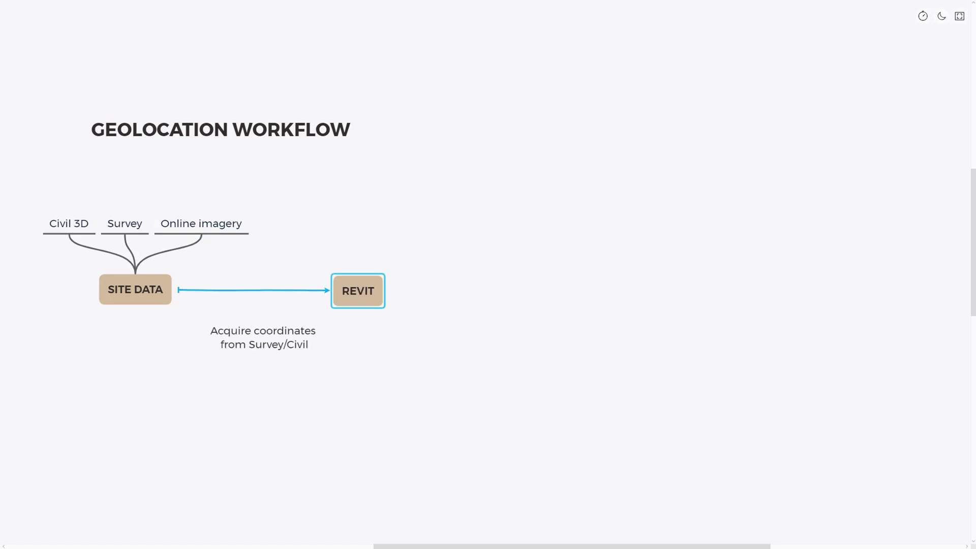
{"action": "key", "text": "ctrl+y"}
{"action": "key", "text": "ctrl+y"}
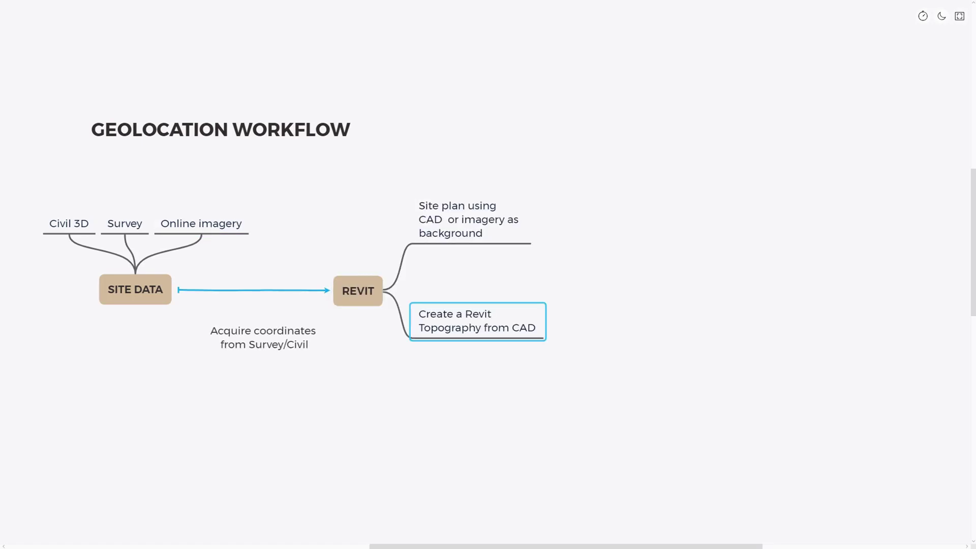
{"action": "key", "text": "ctrl+y"}
{"action": "key", "text": "ctrl+y"}
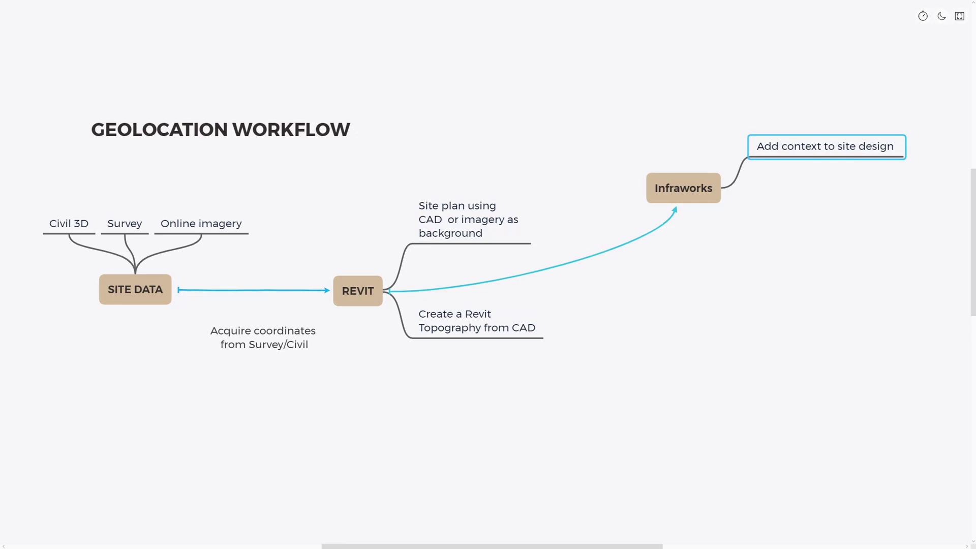
{"action": "key", "text": "ctrl+y"}
{"action": "key", "text": "ctrl+y"}
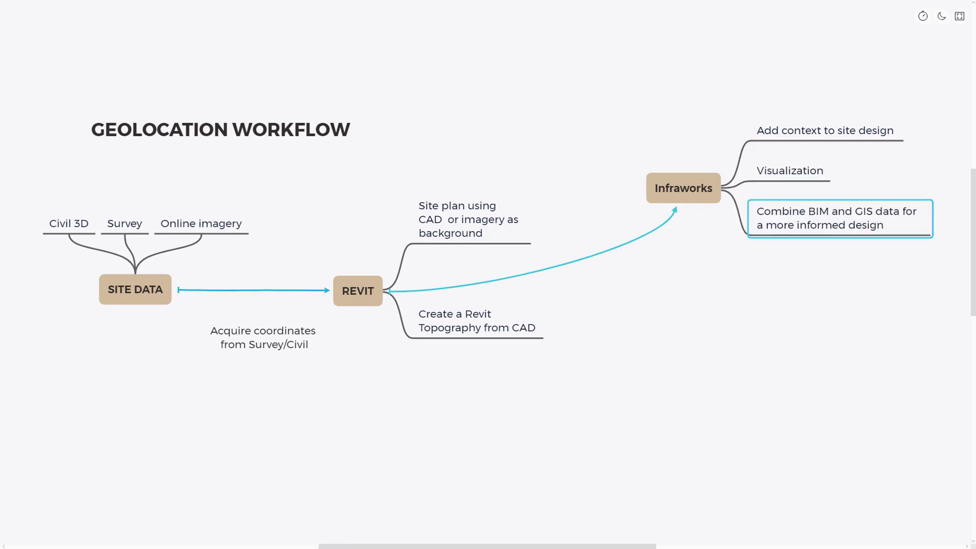
{"action": "key", "text": "ctrl+y"}
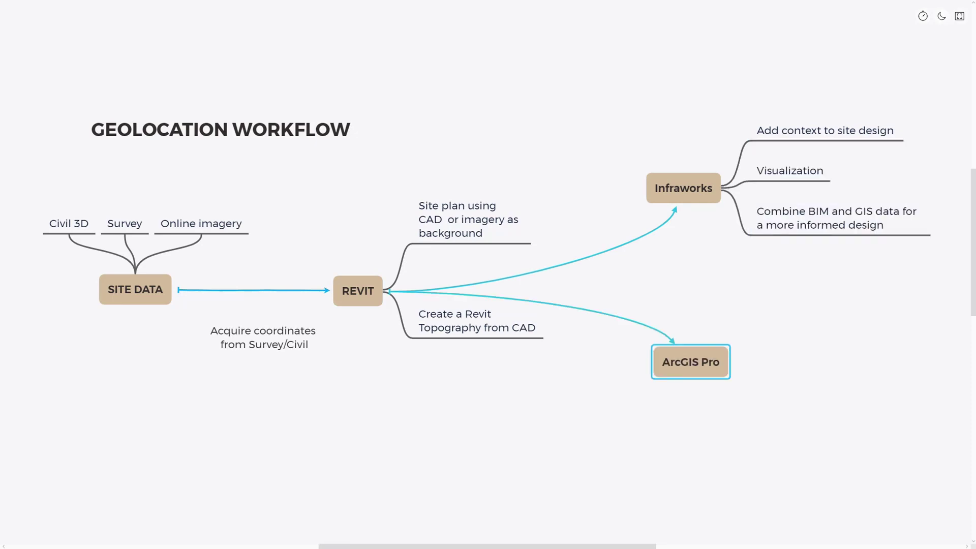
{"action": "key", "text": "ctrl+y"}
{"action": "key", "text": "ctrl+y"}
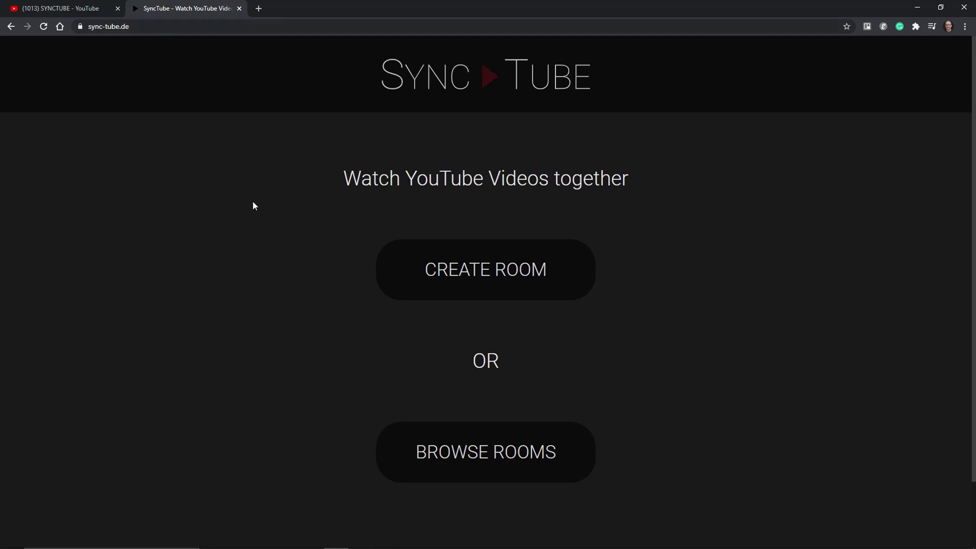
{"action": "left_click", "coordinate": [493, 458]}
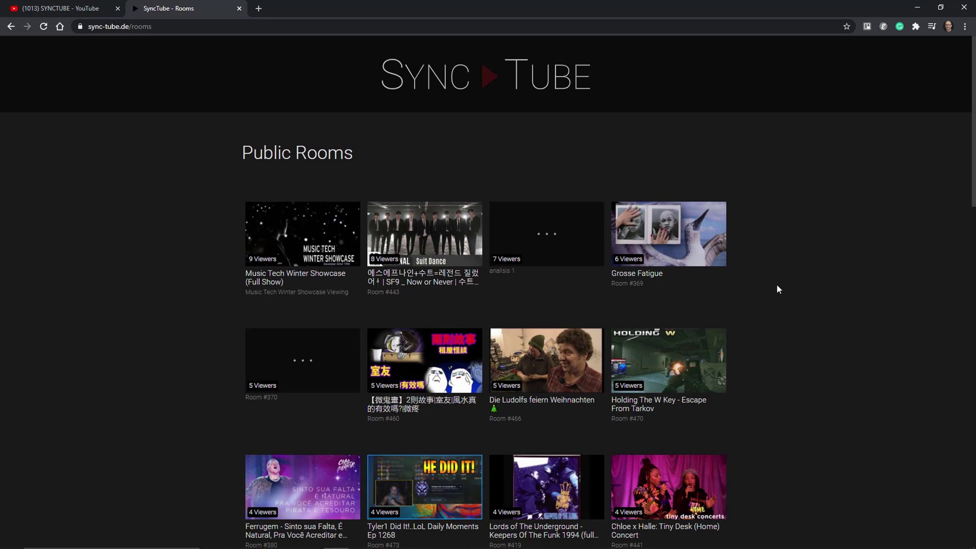
{"action": "scroll", "coordinate": [777, 286], "scroll_direction": "down", "scroll_amount": 6}
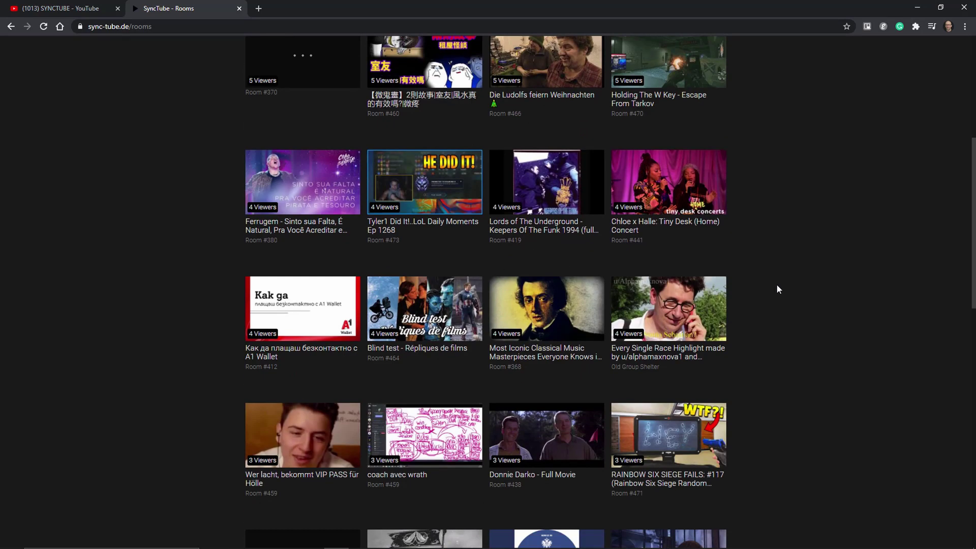
{"action": "left_click", "coordinate": [11, 27]}
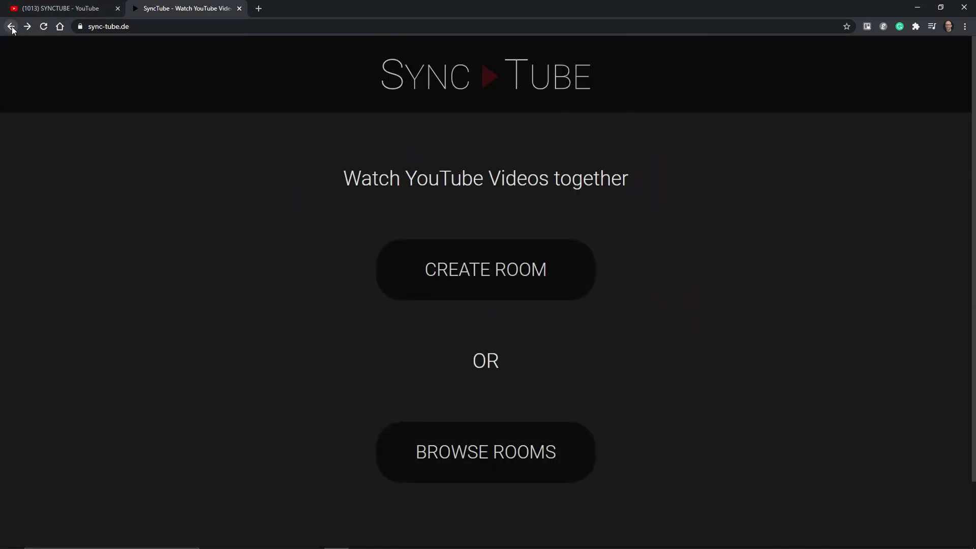
- Create a private room named Presentation X, entering your display name
{"action": "left_click", "coordinate": [491, 280]}
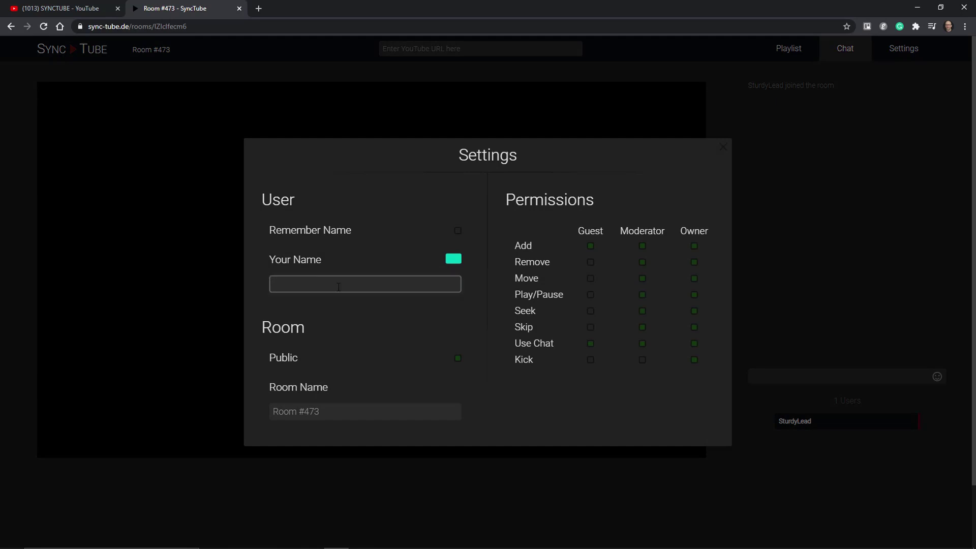
{"action": "type", "text": "Alberto Secondi"}
{"action": "left_click", "coordinate": [460, 366]}
{"action": "left_click_drag", "start_coordinate": [336, 412], "coordinate": [242, 414]}
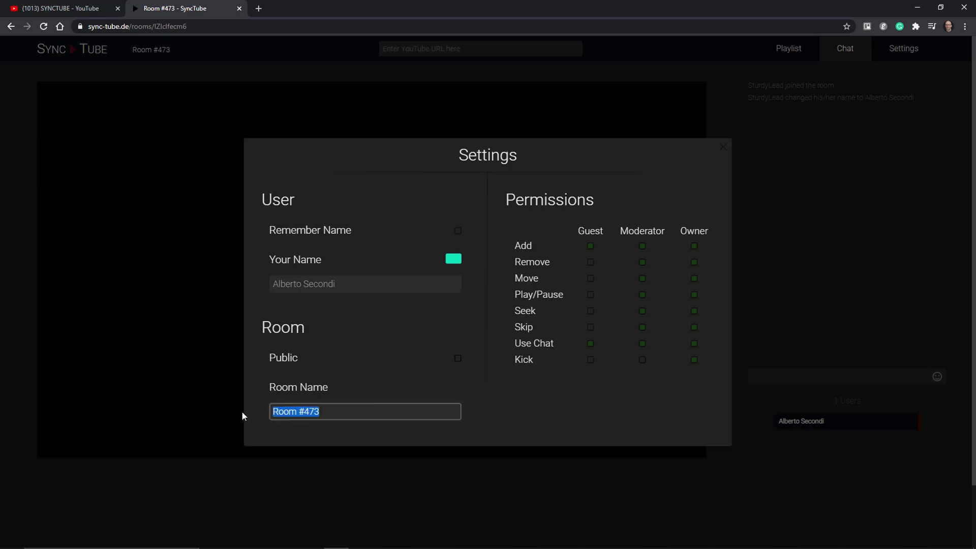
{"action": "type", "text": "Prese"}
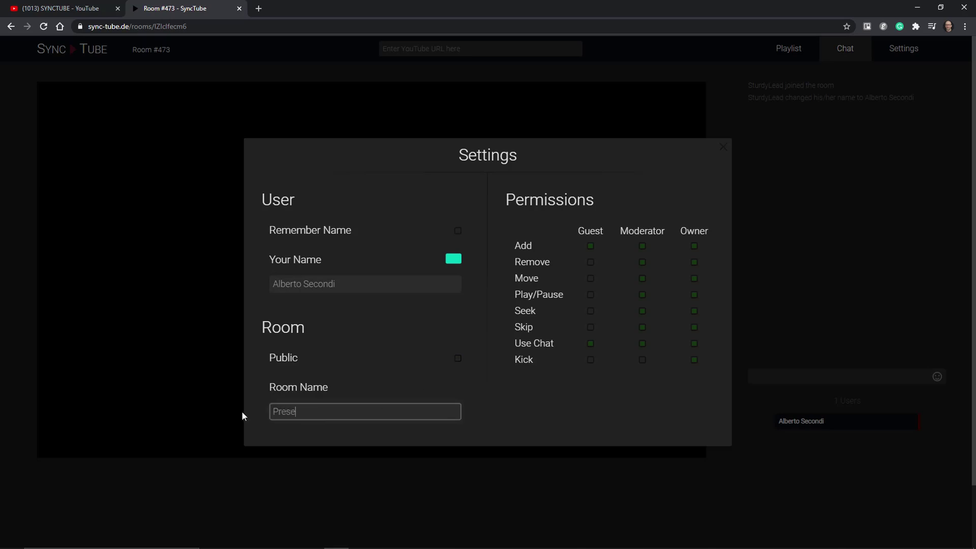
{"action": "type", "text": "ntation X"}
{"action": "left_click", "coordinate": [407, 370]}
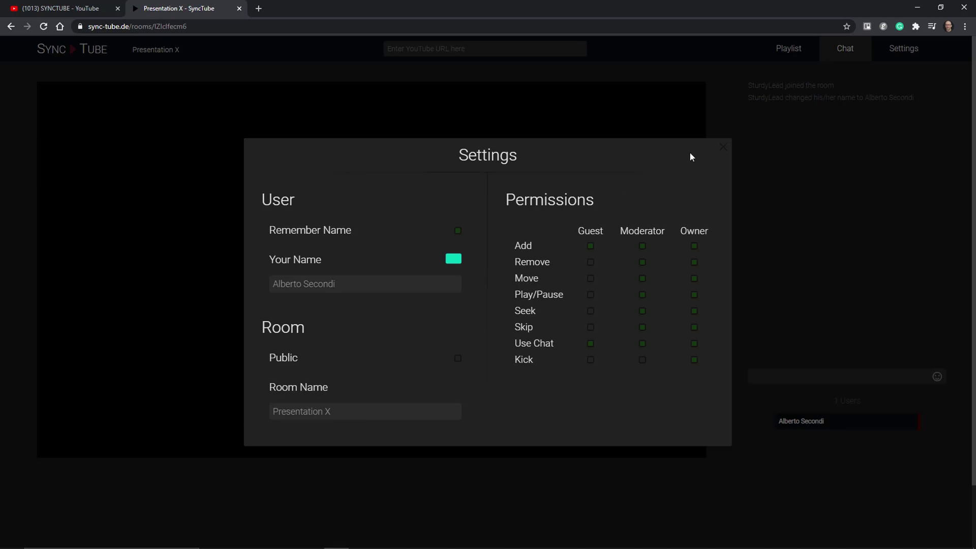
{"action": "left_click", "coordinate": [723, 147]}
- Copy the YouTube video's address and add the SYNCTUBE video to the room's player
{"action": "left_click", "coordinate": [61, 8]}
{"action": "right_click", "coordinate": [176, 28]}
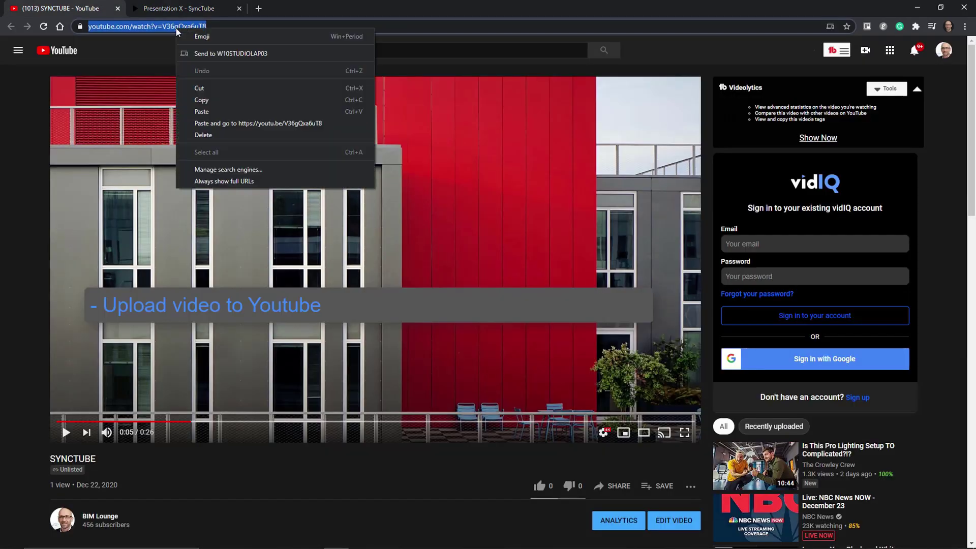
{"action": "left_click", "coordinate": [206, 102]}
{"action": "left_click", "coordinate": [193, 8]}
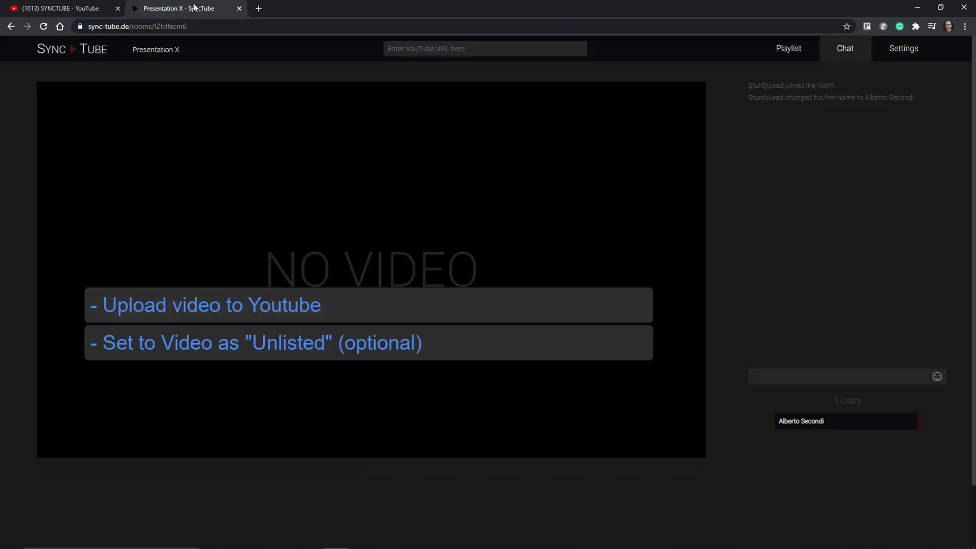
{"action": "right_click", "coordinate": [420, 50]}
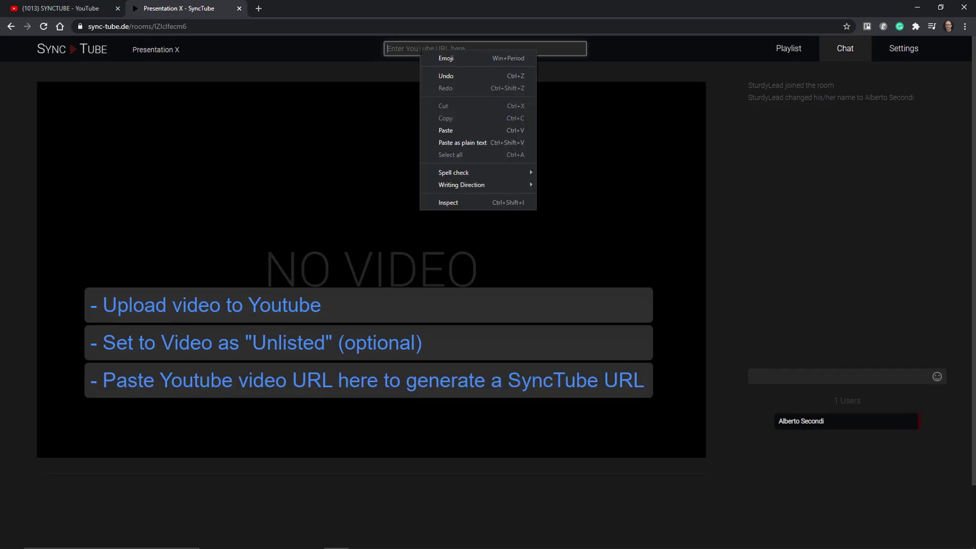
{"action": "left_click", "coordinate": [462, 132]}
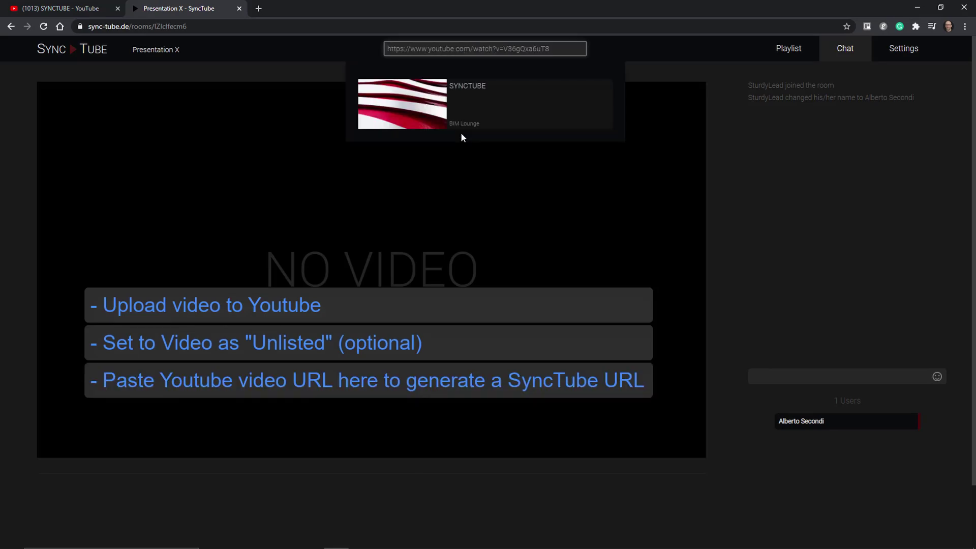
{"action": "left_click", "coordinate": [457, 104]}
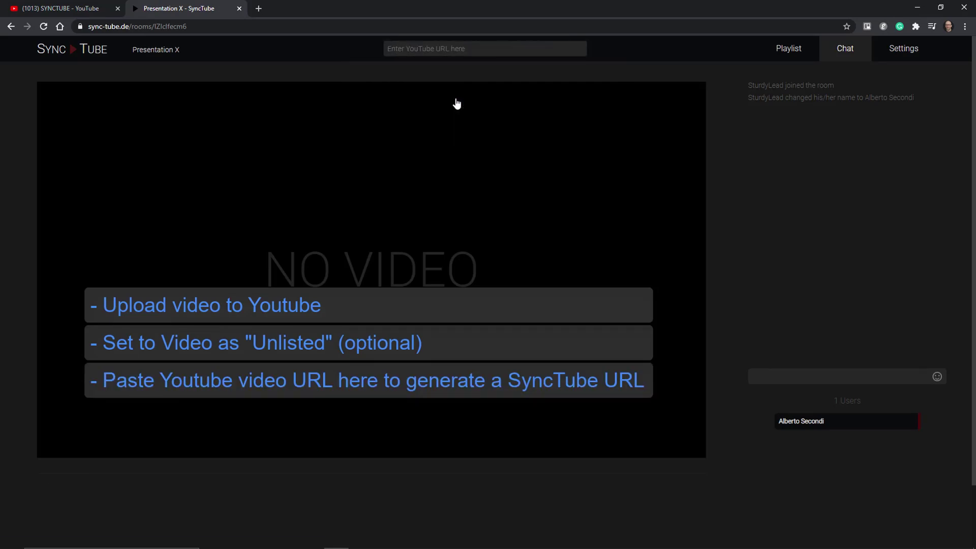
- Copy the Presentation X room's link for sharing
{"action": "left_click", "coordinate": [153, 27]}
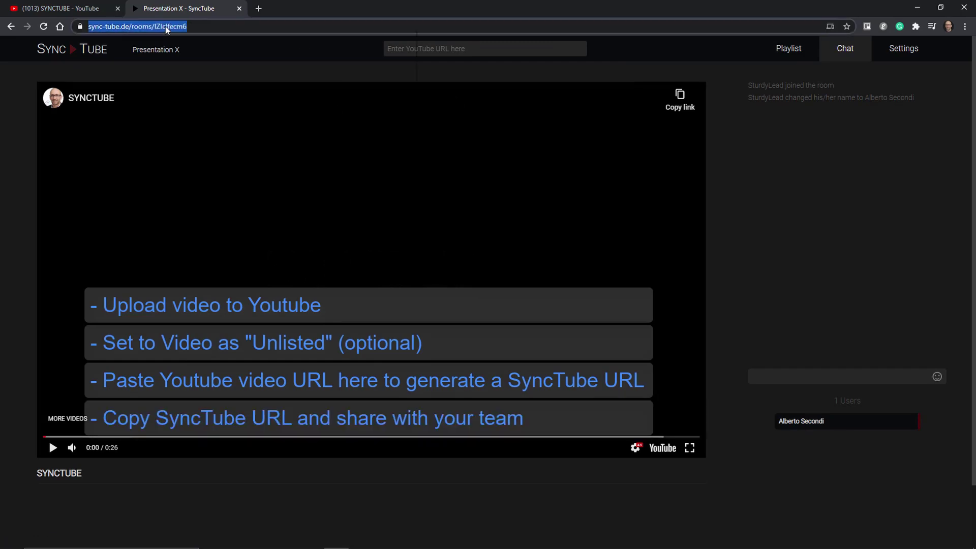
{"action": "right_click", "coordinate": [166, 27]}
{"action": "left_click", "coordinate": [209, 99]}
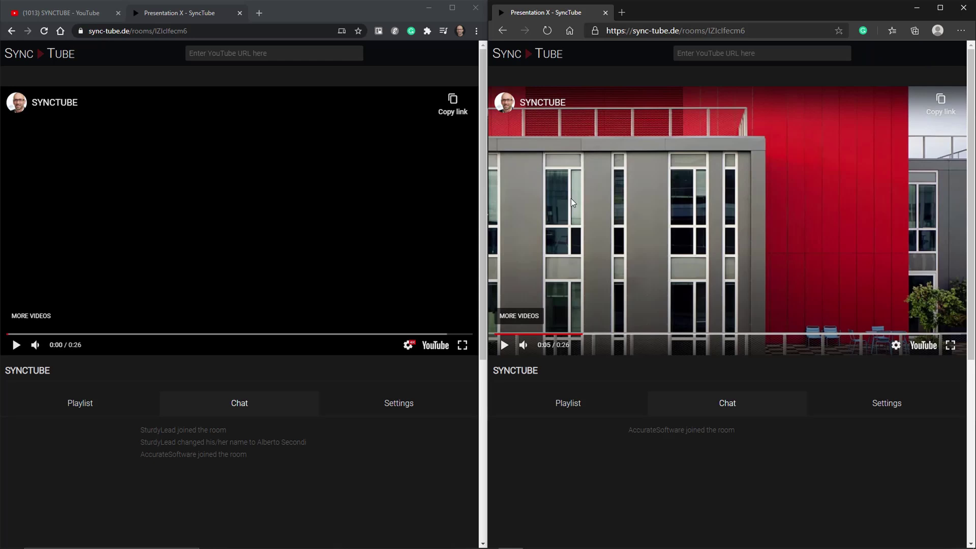
- Start the SYNCTUBE video so it plays in sync for both viewers
{"action": "left_click", "coordinate": [16, 346]}
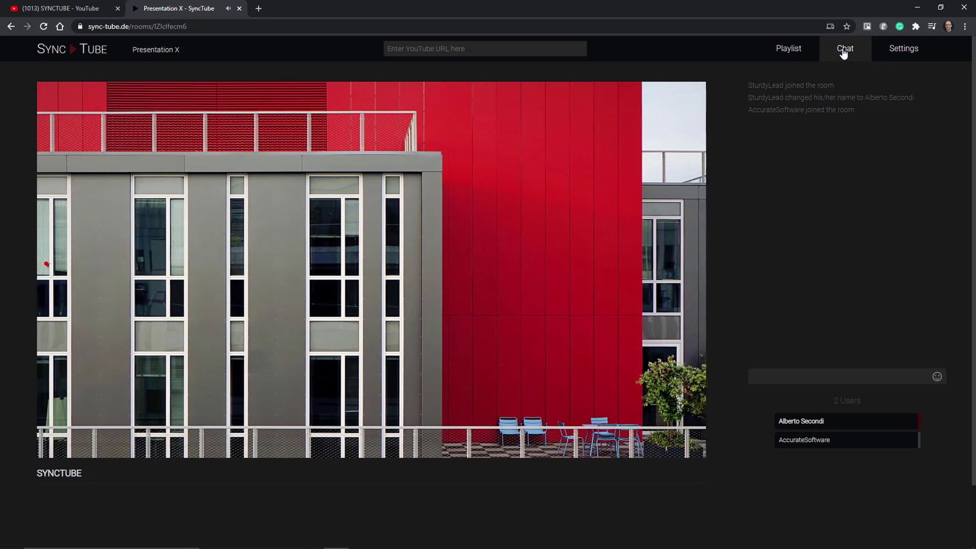
- Send the message 'Chat here' in the room's chat box
{"action": "left_click", "coordinate": [822, 377]}
{"action": "type", "text": "Cha"}
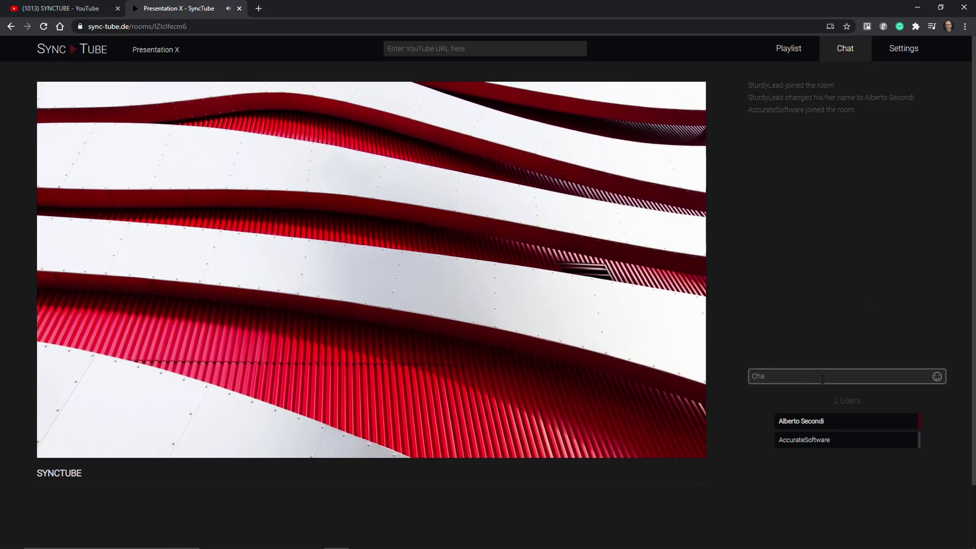
{"action": "type", "text": "t here"}
{"action": "key", "text": "Return"}
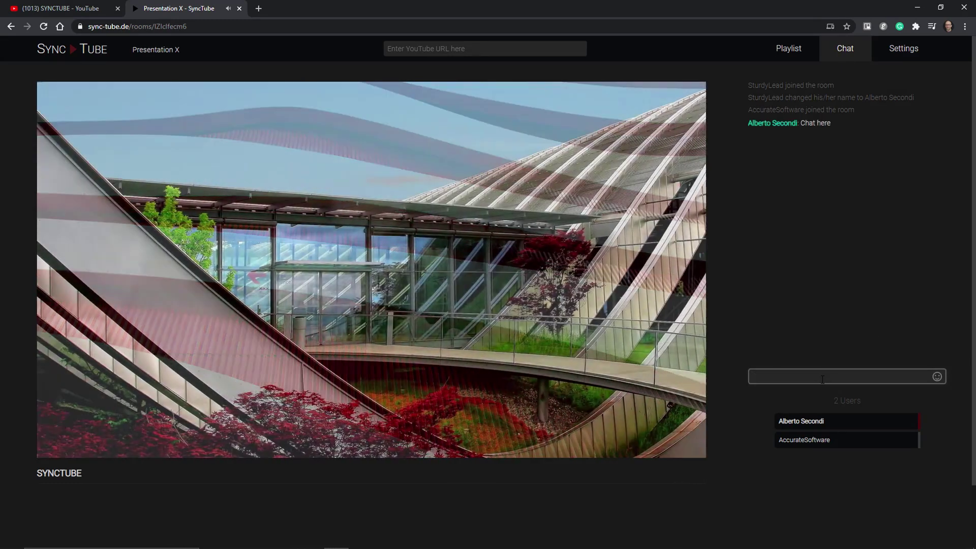